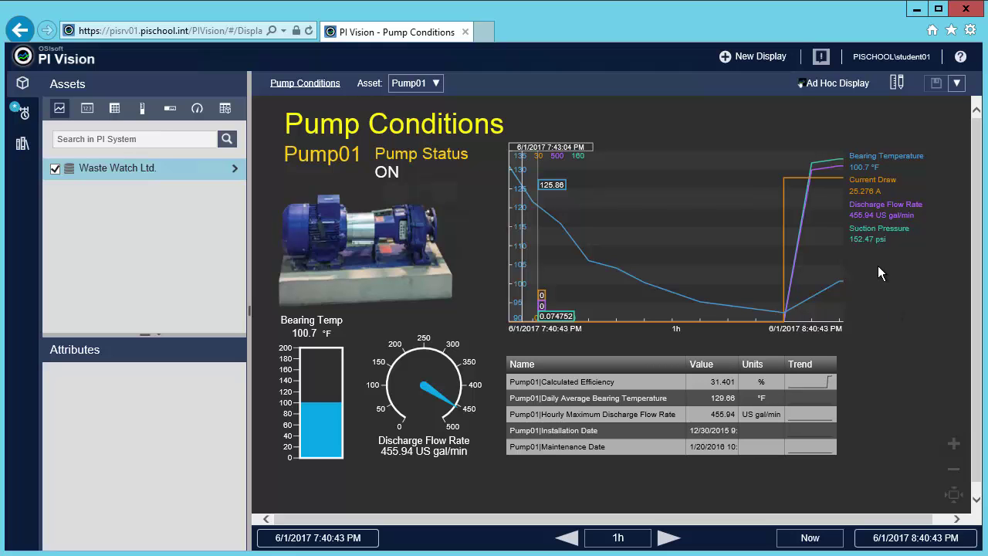
Step: Create a new blank display from the top bar
{"action": "left_click", "coordinate": [761, 59]}
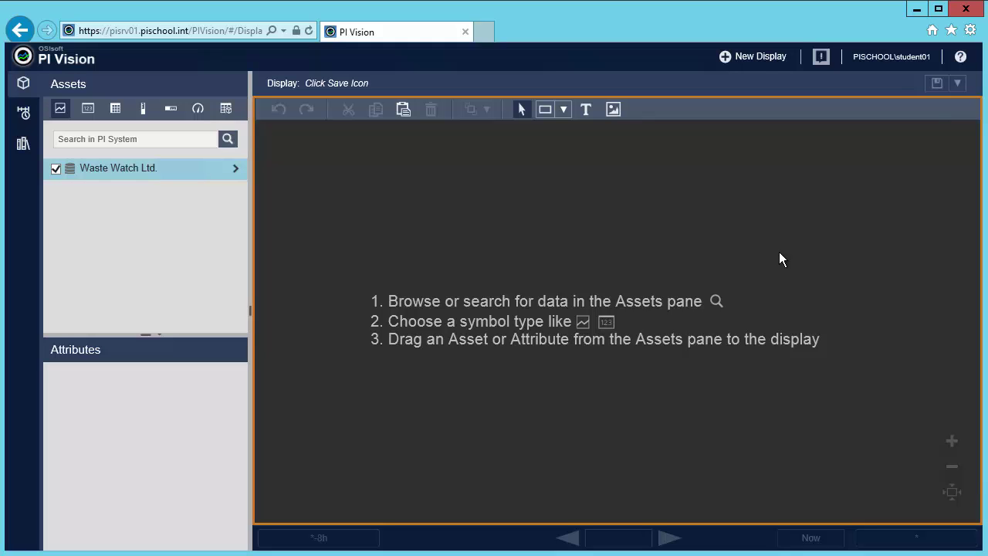
Step: Search the assets for pump01 and show Pump01's attributes
{"action": "left_click", "coordinate": [161, 140]}
{"action": "type", "text": "pump01"}
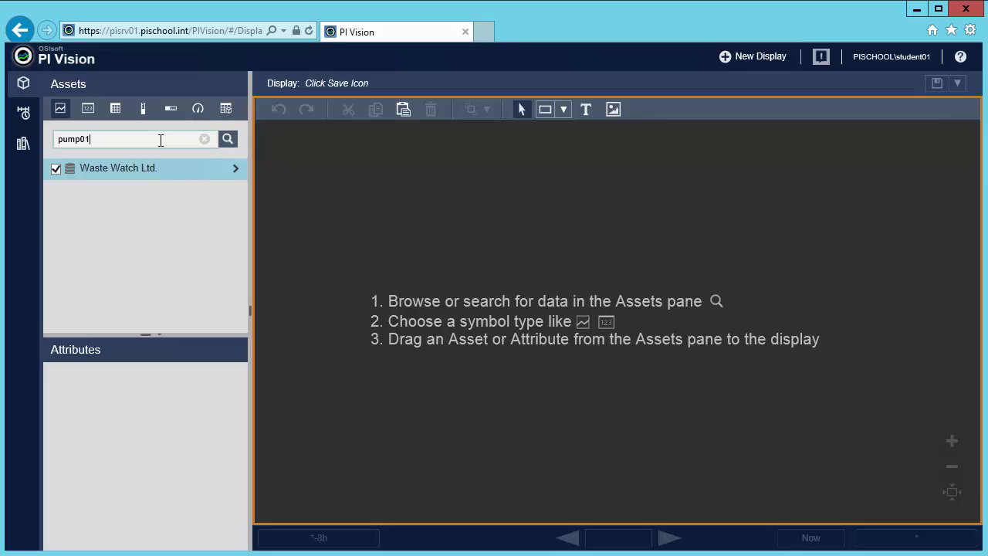
{"action": "key", "text": "Return"}
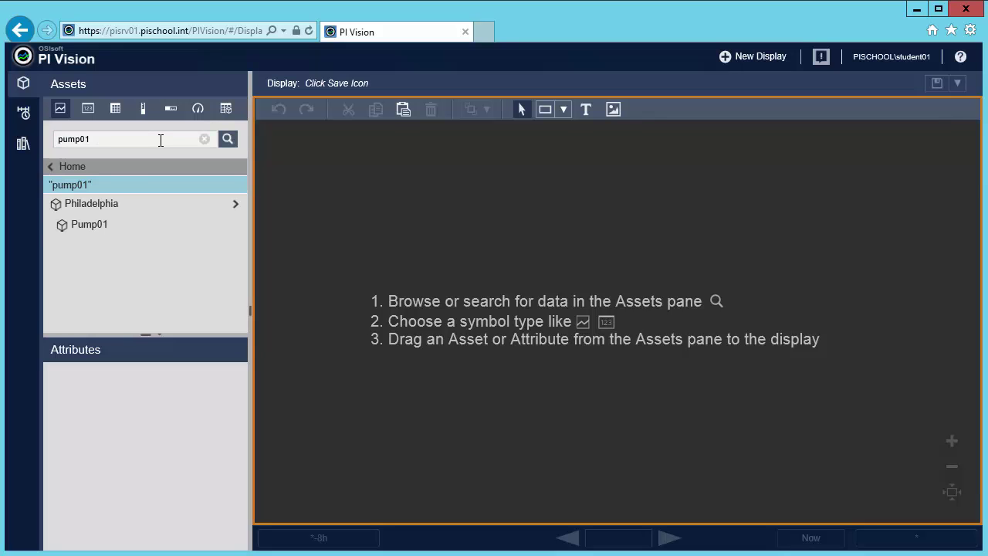
{"action": "left_click", "coordinate": [122, 226]}
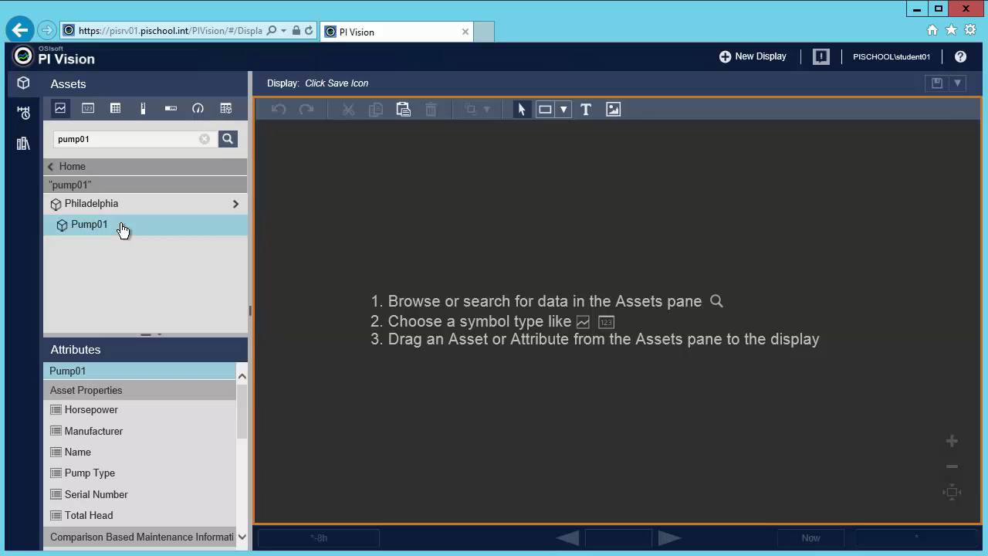
Step: Place Pump01's Name and Pump Status on the display as value symbols
{"action": "left_click_drag", "start_coordinate": [240, 396], "coordinate": [239, 408]}
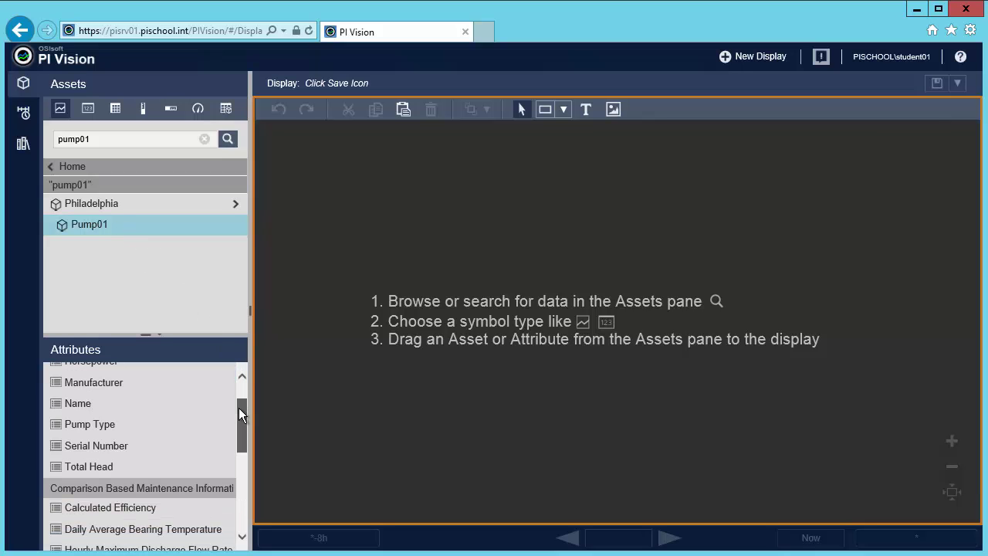
{"action": "left_click", "coordinate": [98, 409]}
{"action": "left_click_drag", "start_coordinate": [241, 429], "coordinate": [234, 483]}
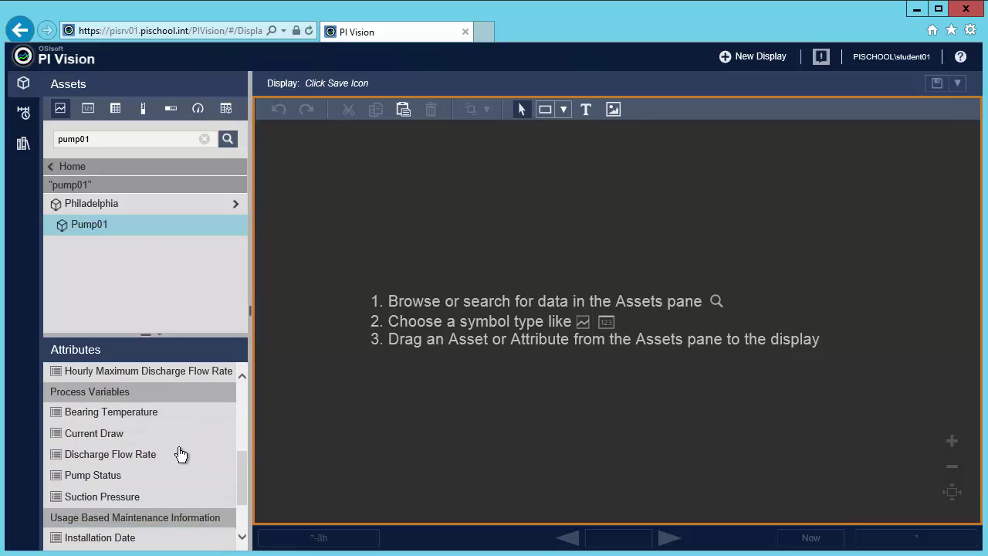
{"action": "left_click", "coordinate": [100, 475]}
{"action": "left_click", "coordinate": [89, 112]}
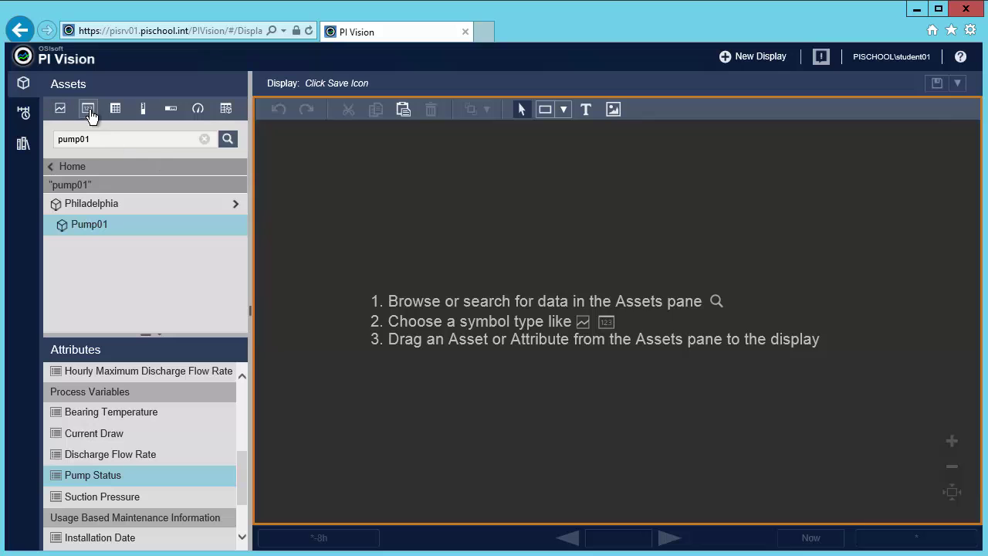
{"action": "left_click_drag", "start_coordinate": [85, 477], "coordinate": [338, 234]}
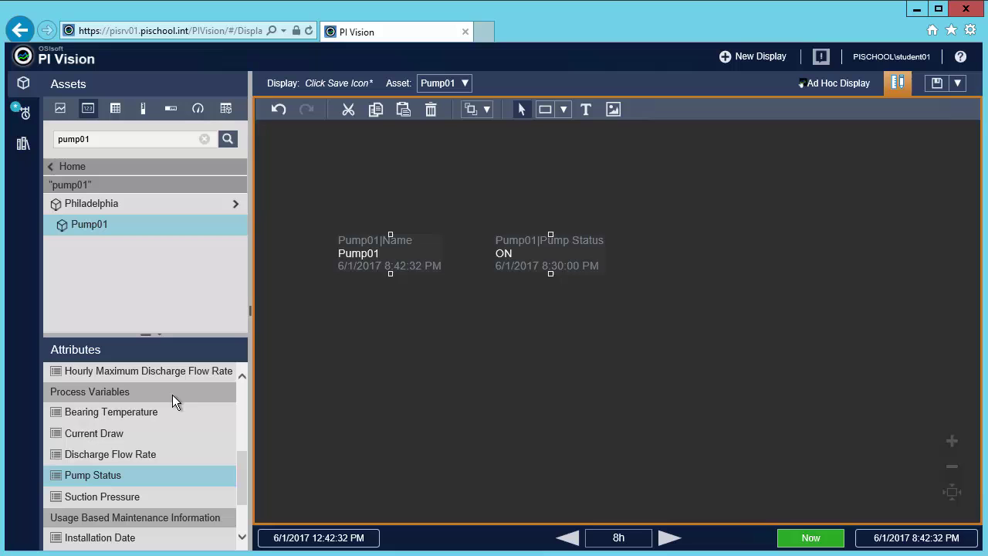
Step: Add a radial gauge showing Pump01's Bearing Temperature
{"action": "left_click", "coordinate": [139, 417]}
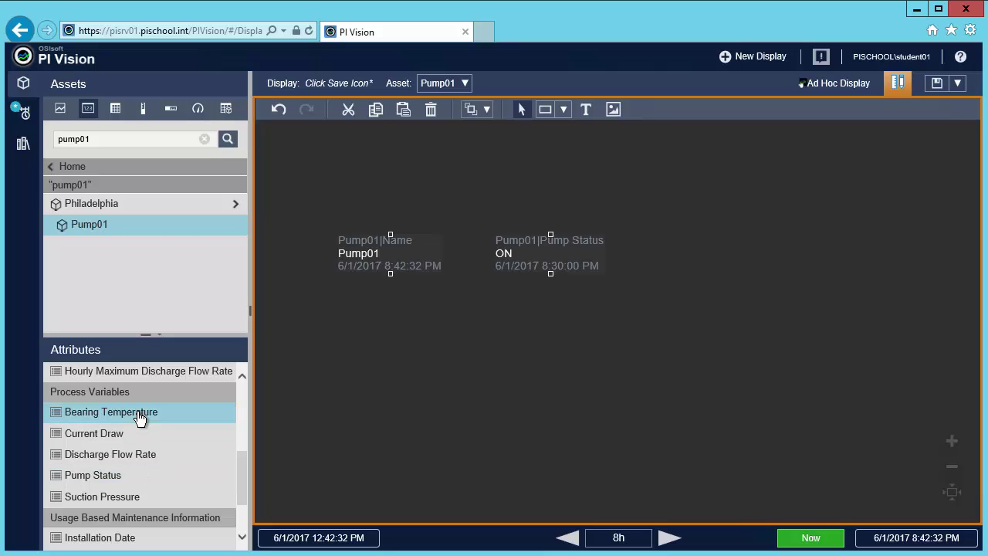
{"action": "left_click", "coordinate": [199, 108]}
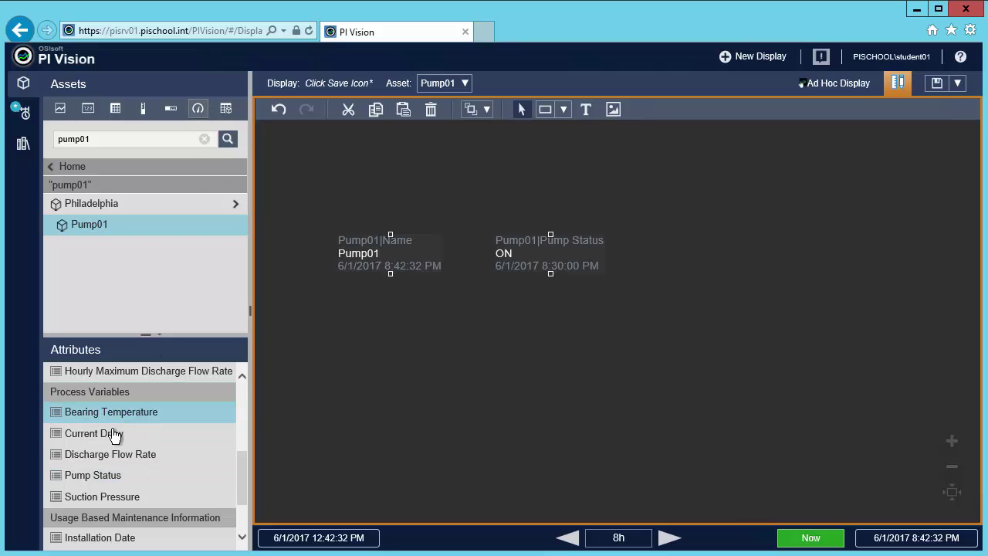
{"action": "left_click_drag", "start_coordinate": [115, 414], "coordinate": [389, 312]}
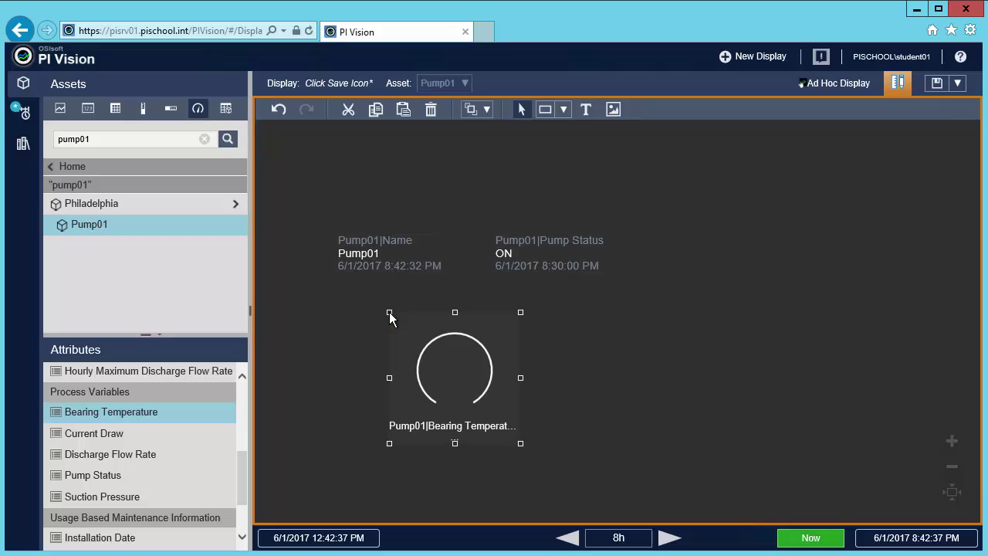
Step: Format the Pump01 name value yellow with label, units and timestamp hidden
{"action": "left_click", "coordinate": [388, 255]}
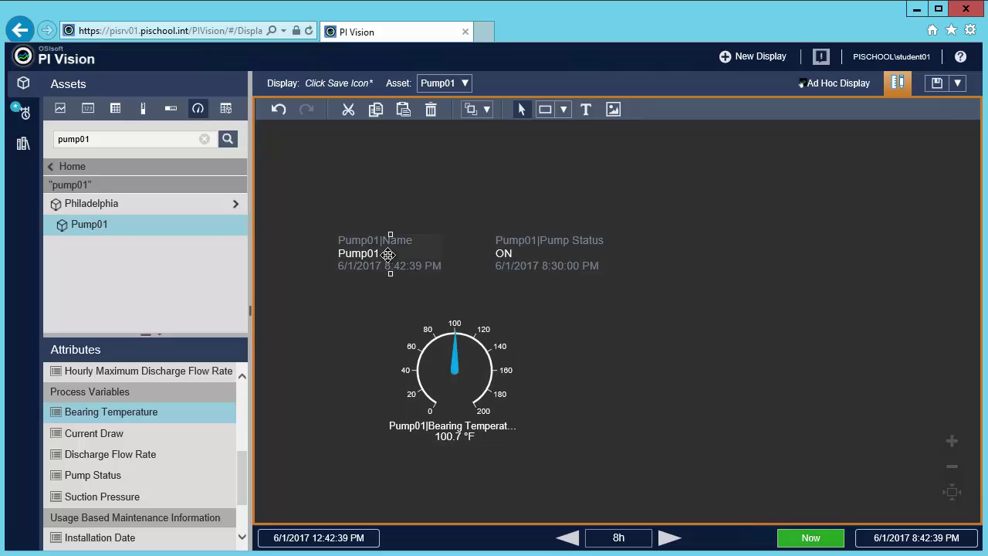
{"action": "right_click", "coordinate": [389, 255]}
{"action": "left_click", "coordinate": [399, 261]}
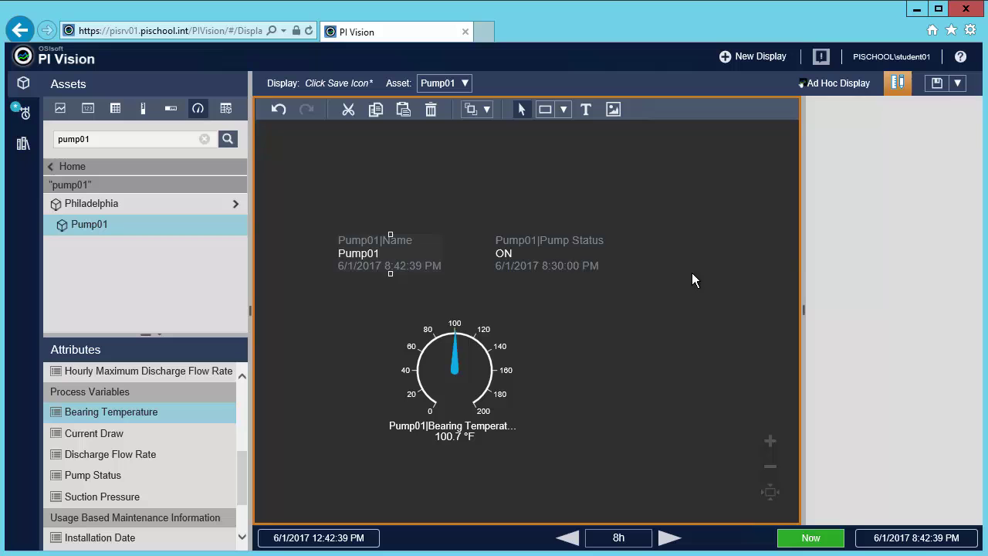
{"action": "left_click", "coordinate": [814, 259]}
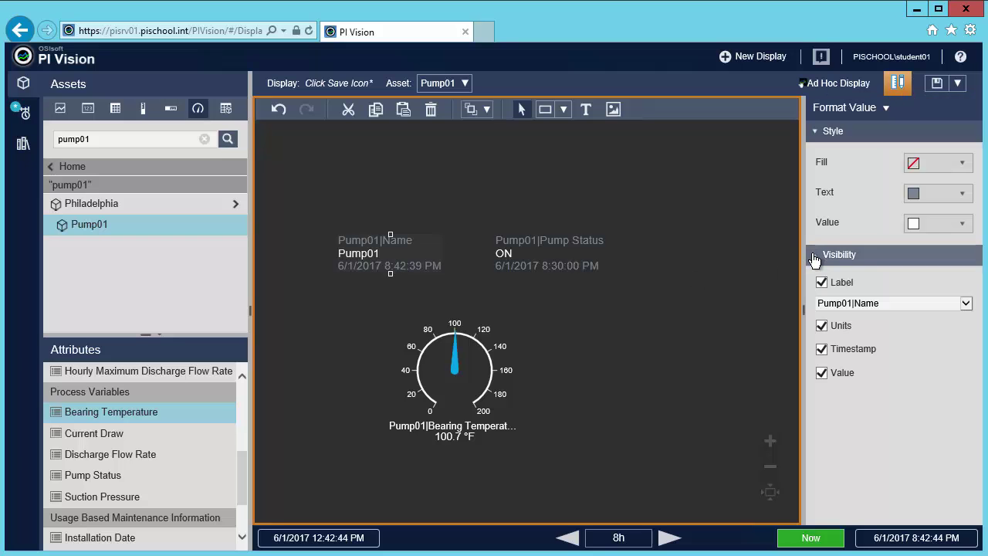
{"action": "left_click", "coordinate": [821, 282]}
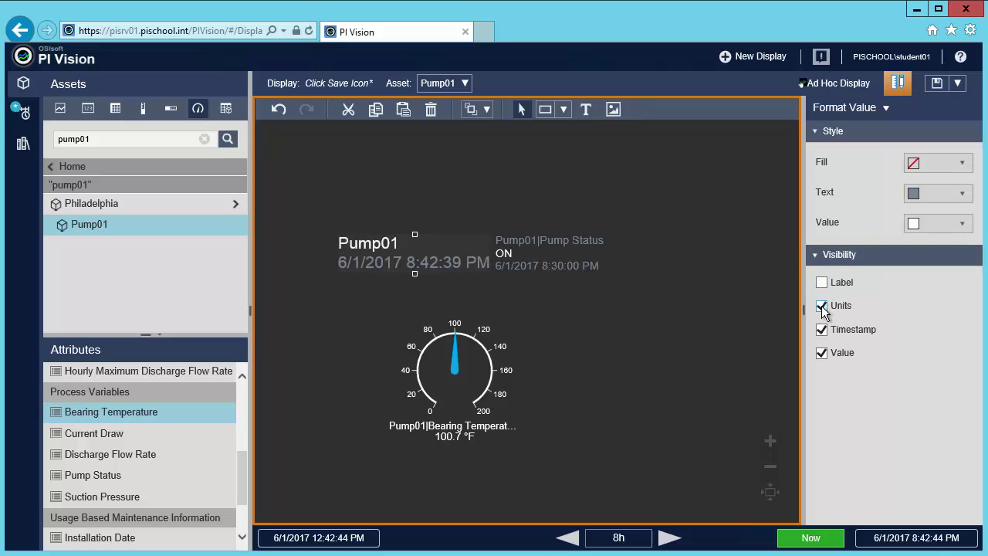
{"action": "left_click", "coordinate": [821, 305]}
{"action": "left_click", "coordinate": [821, 329]}
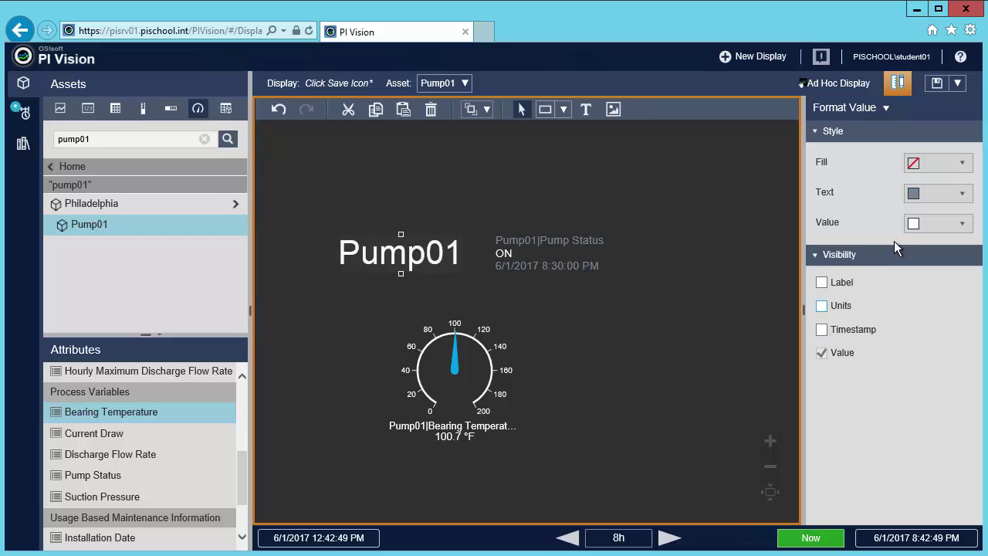
{"action": "left_click", "coordinate": [924, 225]}
{"action": "left_click", "coordinate": [946, 263]}
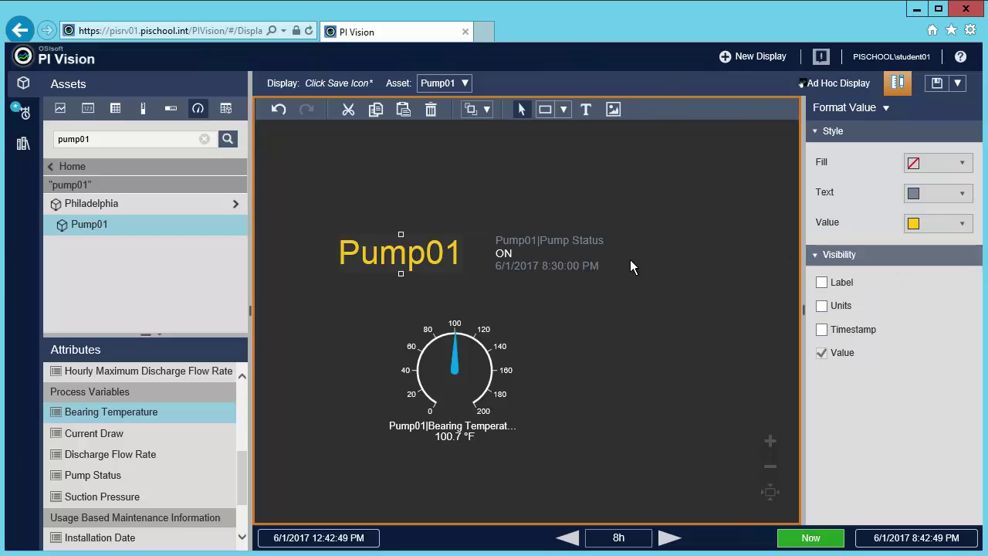
Step: Hide the label, units and timestamp on the Pump Status value
{"action": "left_click", "coordinate": [557, 264]}
{"action": "left_click", "coordinate": [821, 281]}
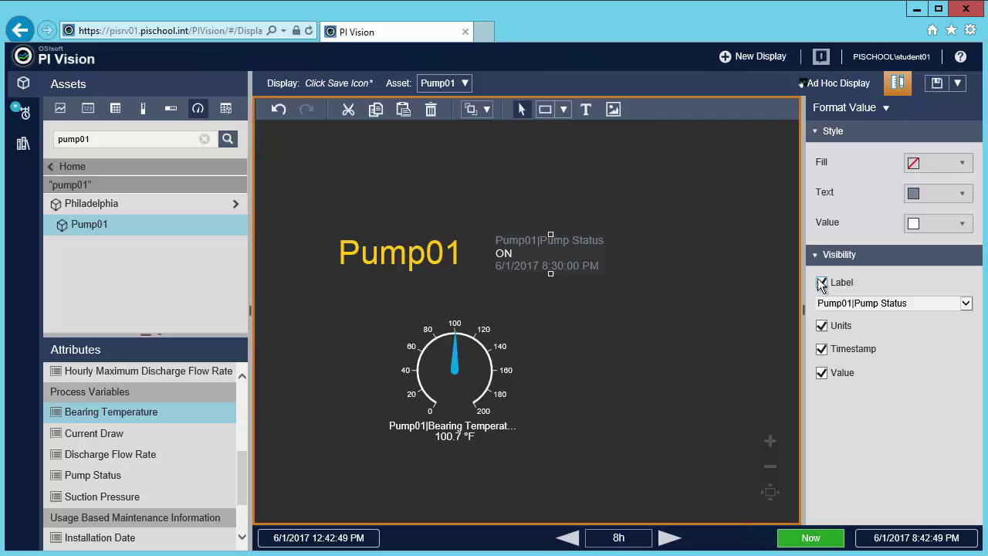
{"action": "left_click", "coordinate": [821, 306]}
{"action": "left_click", "coordinate": [821, 330]}
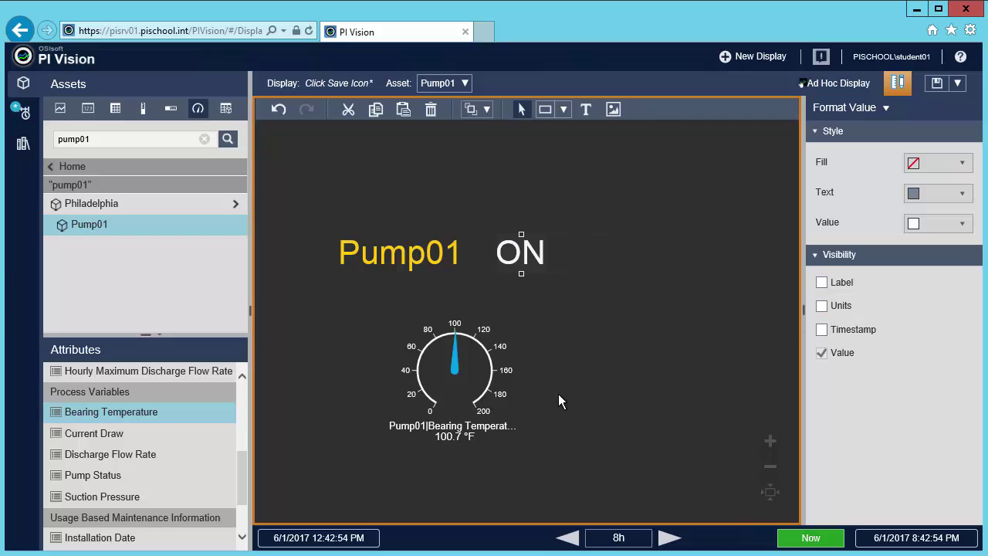
Step: Narrow the gauge arc angle to 220 and label it just Bearing Temperature
{"action": "left_click", "coordinate": [475, 392]}
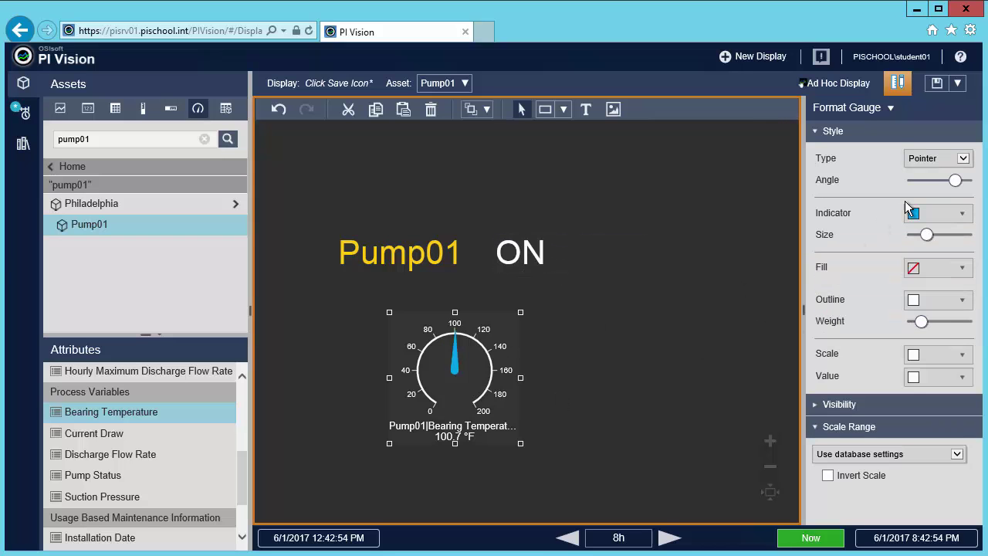
{"action": "left_click_drag", "start_coordinate": [958, 185], "coordinate": [929, 189]}
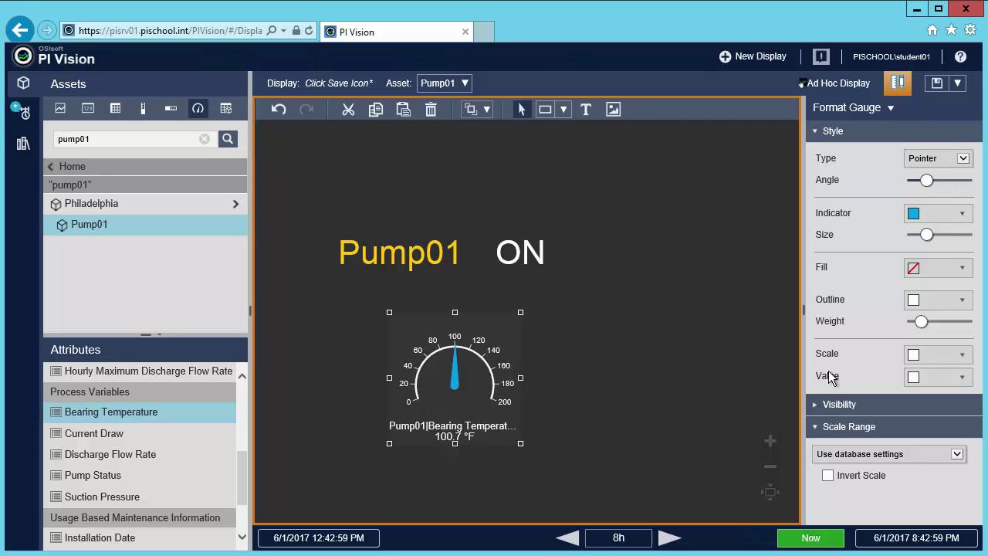
{"action": "left_click", "coordinate": [818, 411]}
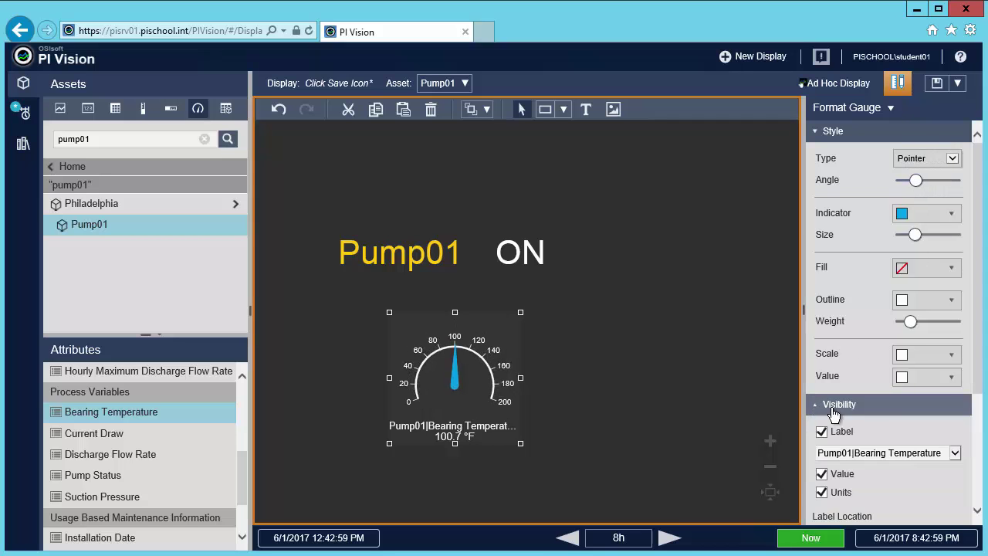
{"action": "left_click", "coordinate": [957, 461]}
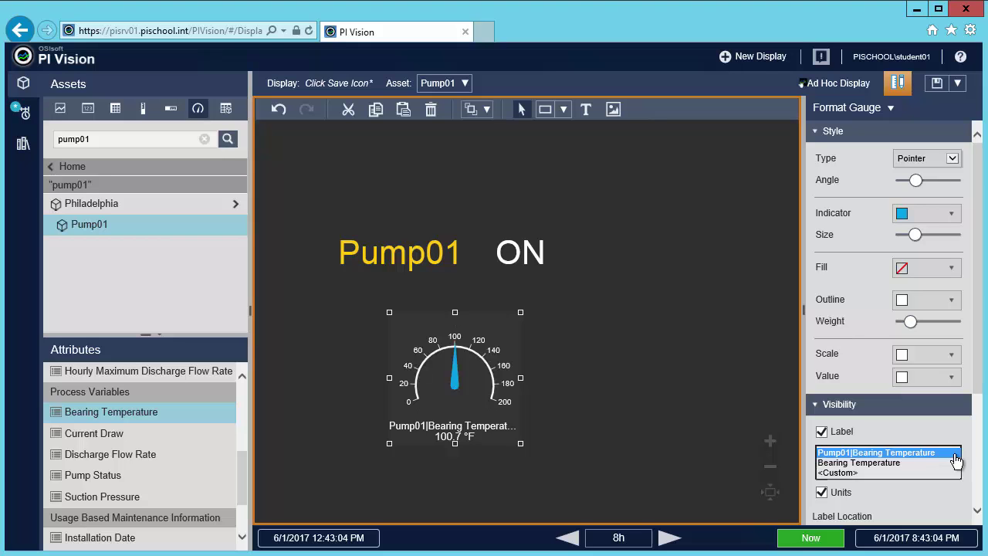
{"action": "left_click", "coordinate": [903, 464]}
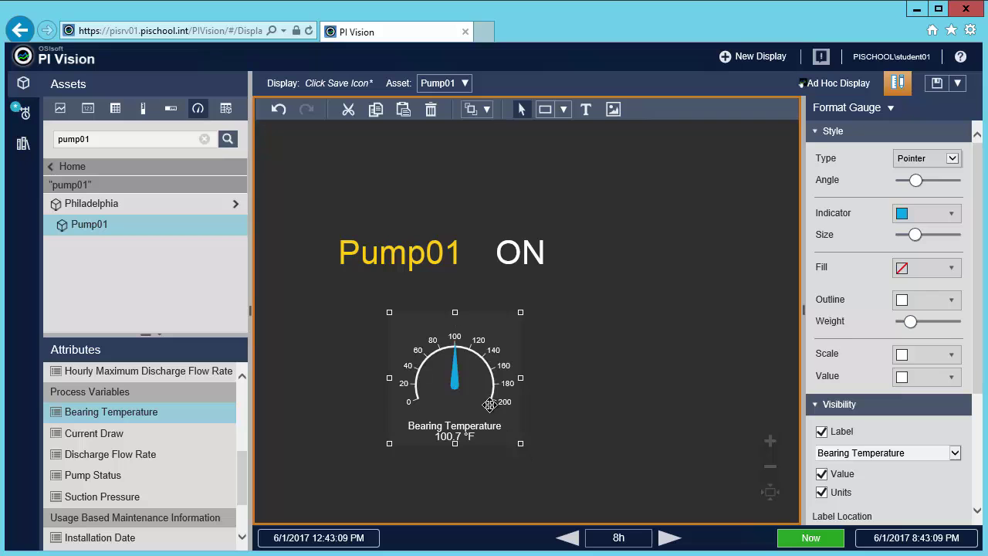
Step: Shrink the gauge and Pump01 label, and place ON between Pump01 and the gauge
{"action": "left_click_drag", "start_coordinate": [490, 404], "coordinate": [477, 397]}
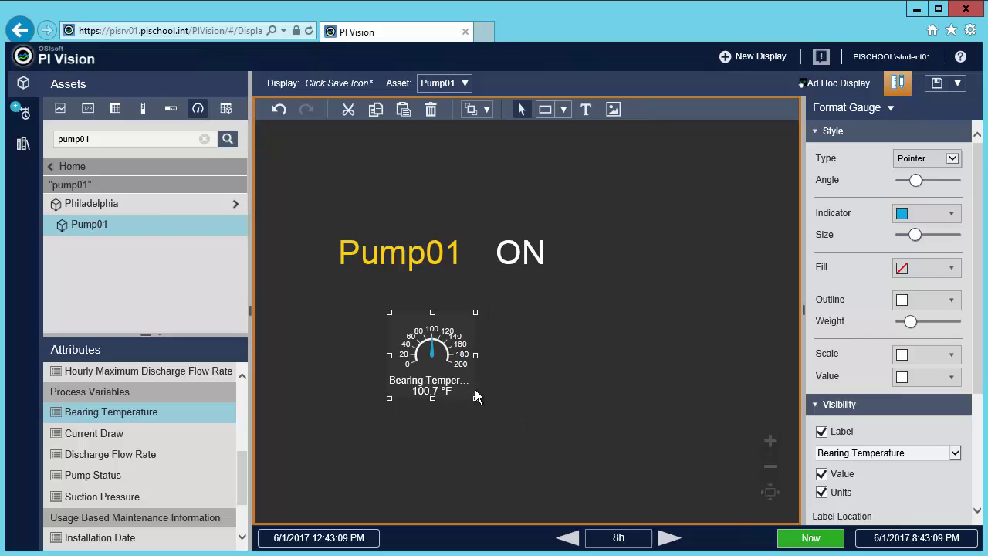
{"action": "left_click", "coordinate": [512, 259]}
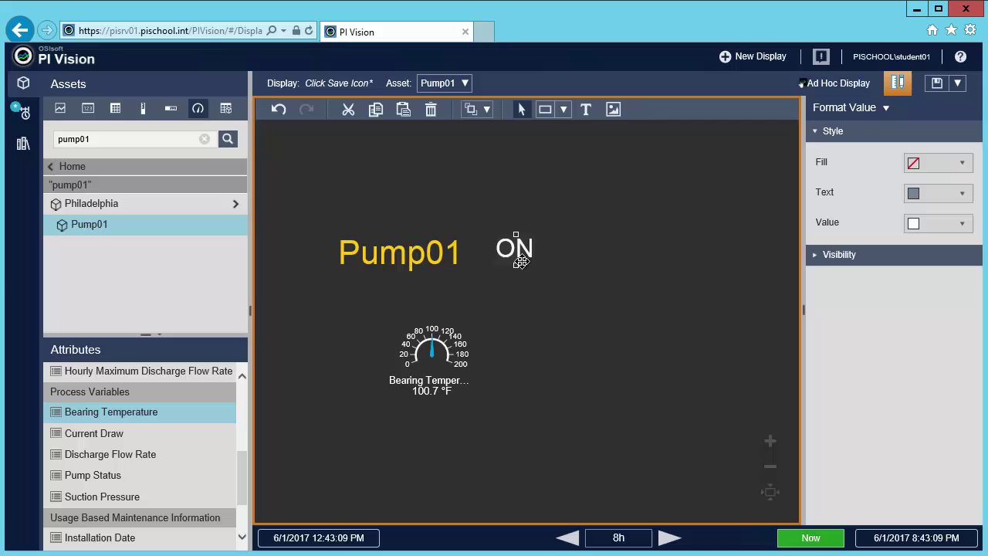
{"action": "left_click_drag", "start_coordinate": [521, 262], "coordinate": [514, 256]}
{"action": "left_click", "coordinate": [398, 266]}
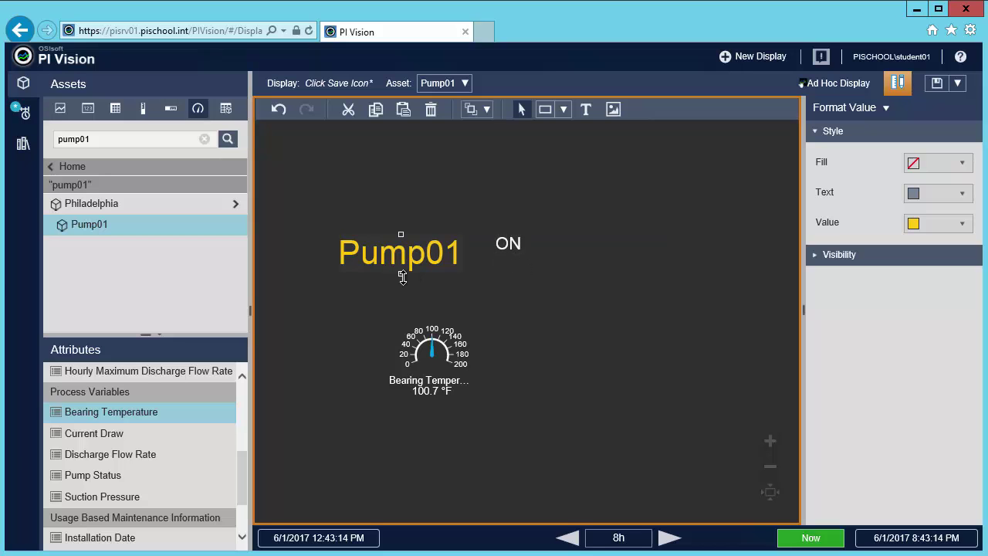
{"action": "left_click_drag", "start_coordinate": [402, 276], "coordinate": [433, 267]}
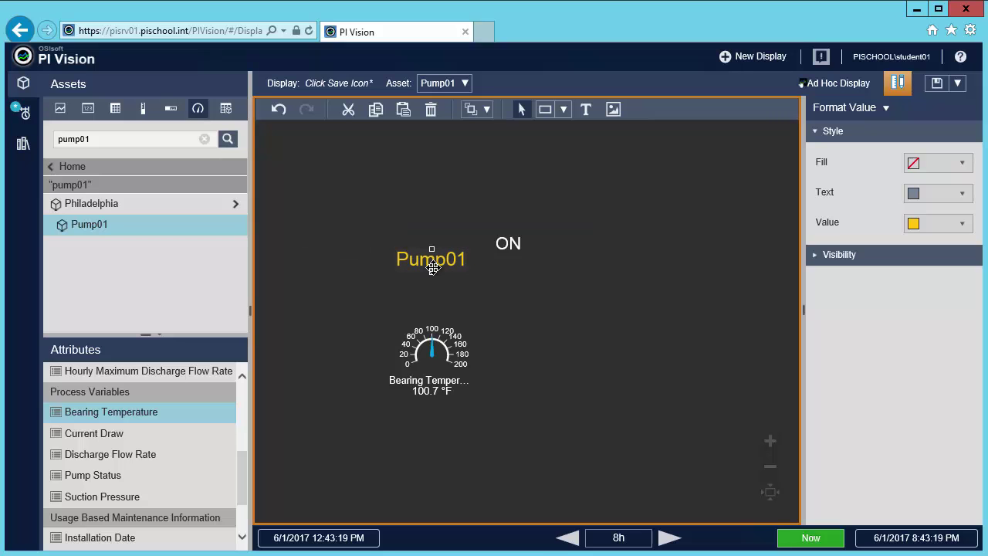
{"action": "left_click_drag", "start_coordinate": [498, 253], "coordinate": [422, 298]}
Step: Select the Pump01 label, ON status and gauge together
{"action": "left_click", "coordinate": [363, 307]}
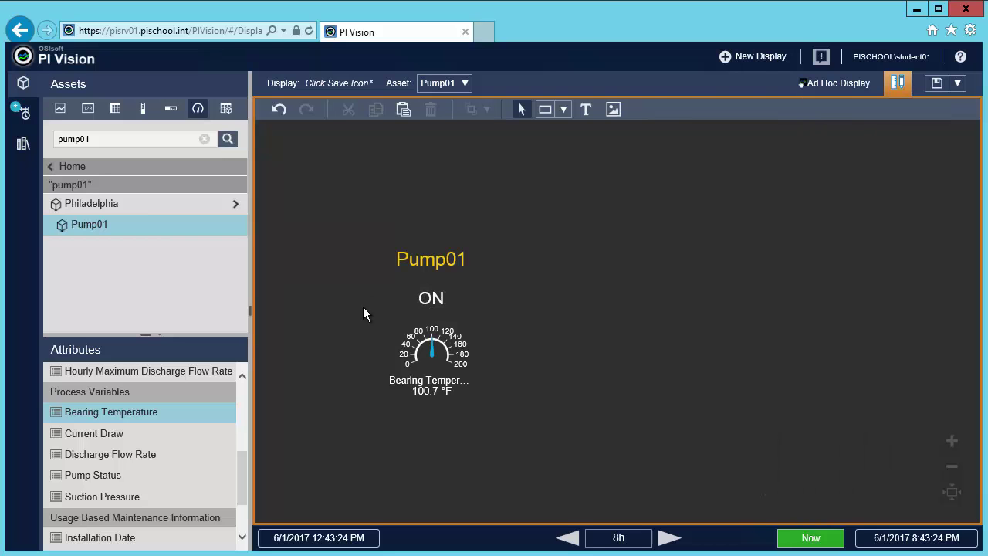
{"action": "left_click", "coordinate": [426, 261]}
{"action": "left_click", "coordinate": [438, 297], "text": "ctrl"}
{"action": "left_click", "coordinate": [428, 355], "text": "ctrl"}
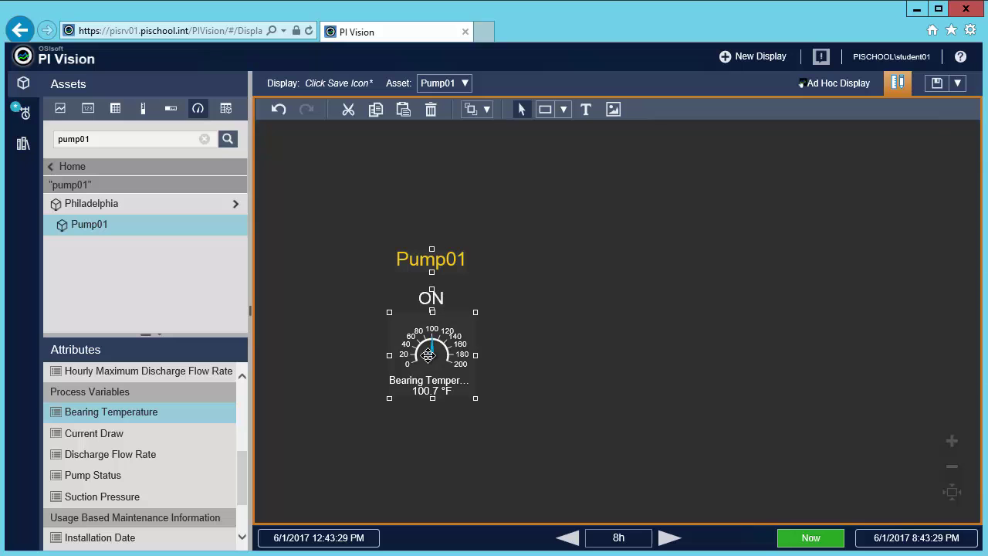
Step: Convert the selected symbols into a pump collection with a white border of weight 3
{"action": "right_click", "coordinate": [429, 356]}
{"action": "left_click", "coordinate": [456, 381]}
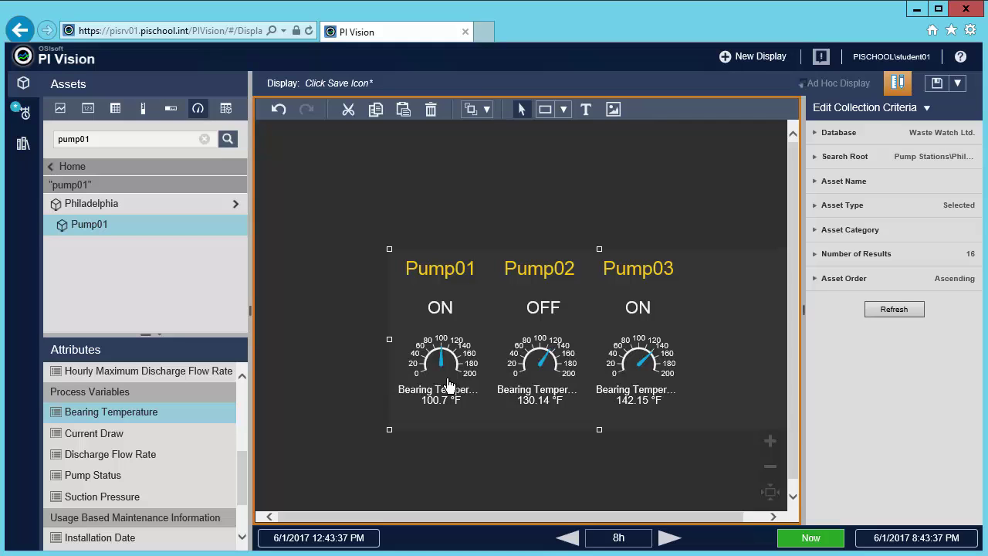
{"action": "right_click", "coordinate": [447, 379]}
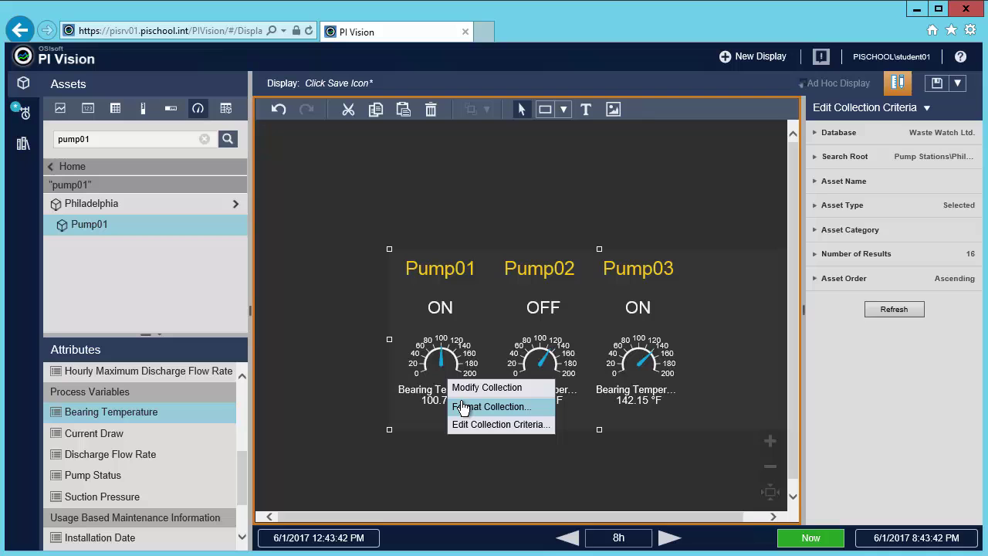
{"action": "left_click", "coordinate": [461, 406]}
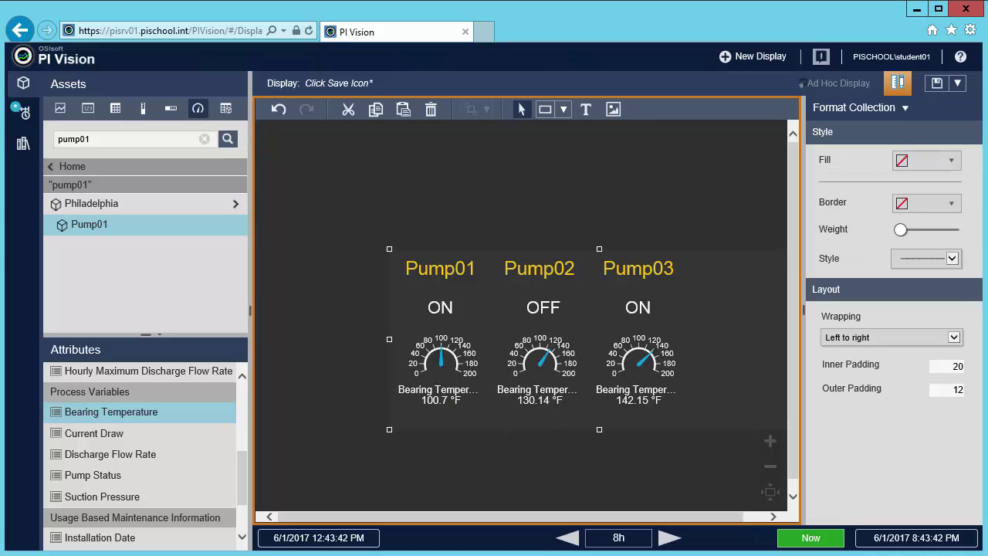
{"action": "left_click", "coordinate": [952, 204]}
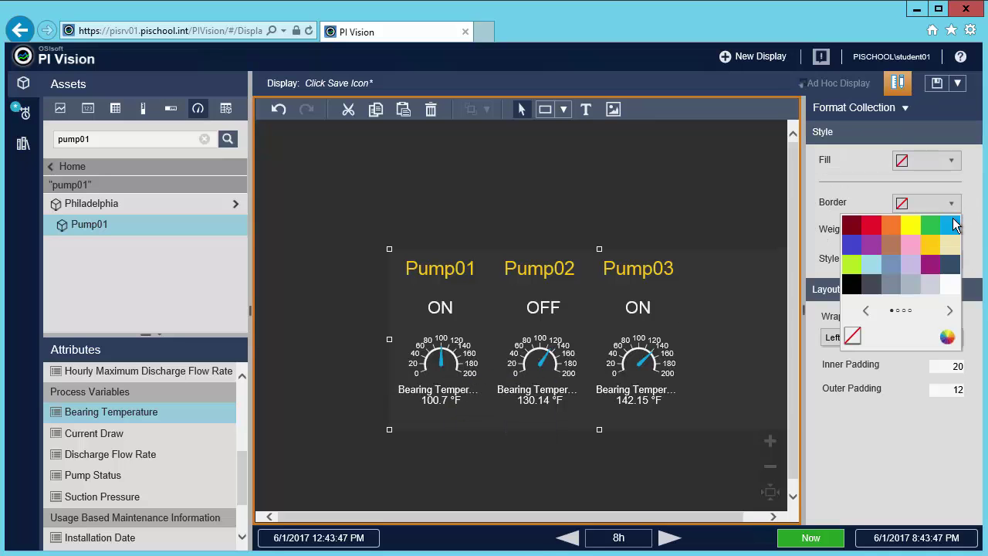
{"action": "left_click", "coordinate": [950, 290]}
{"action": "left_click_drag", "start_coordinate": [903, 232], "coordinate": [908, 232]}
Step: Narrow the collection box to fit three pumps and move it to the top-left
{"action": "left_click", "coordinate": [709, 184]}
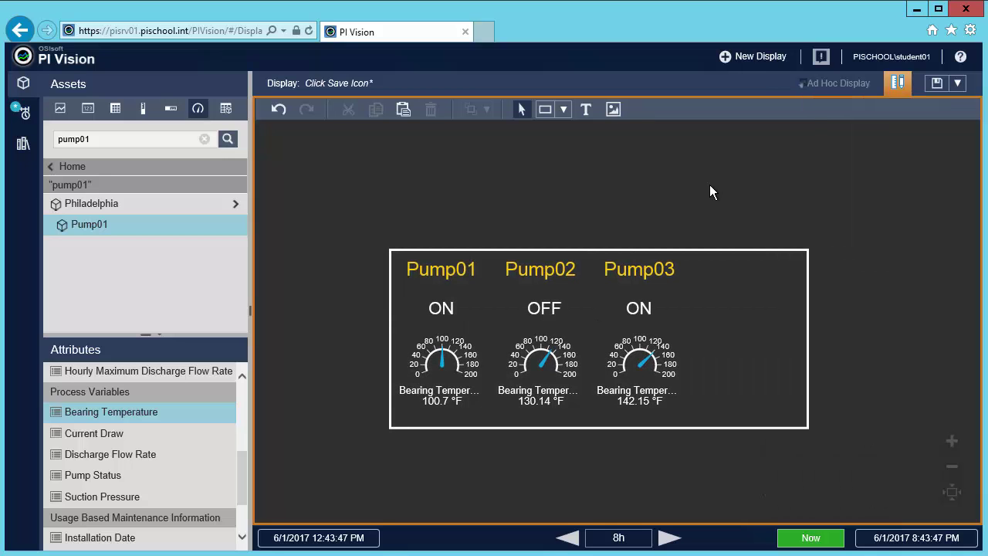
{"action": "left_click", "coordinate": [805, 298]}
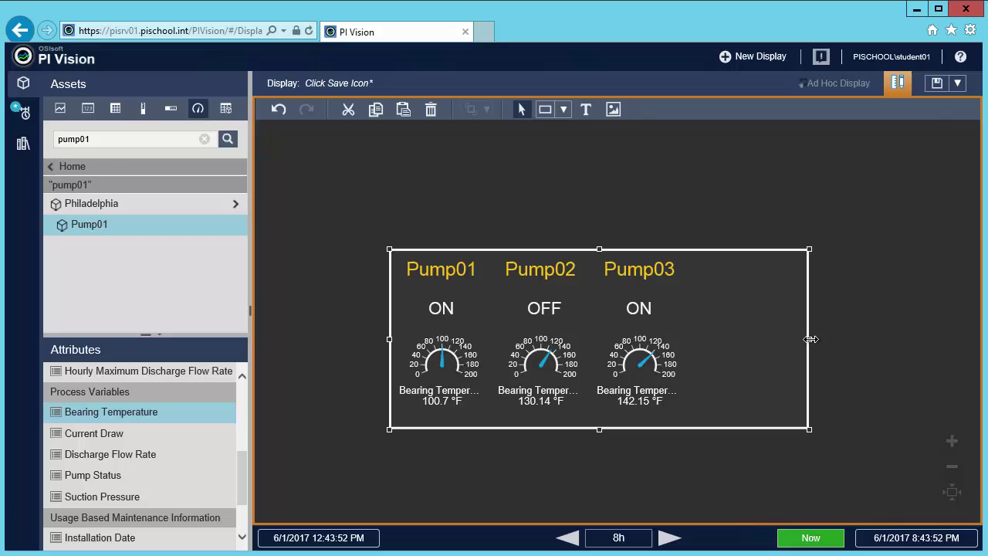
{"action": "left_click_drag", "start_coordinate": [808, 338], "coordinate": [726, 333]}
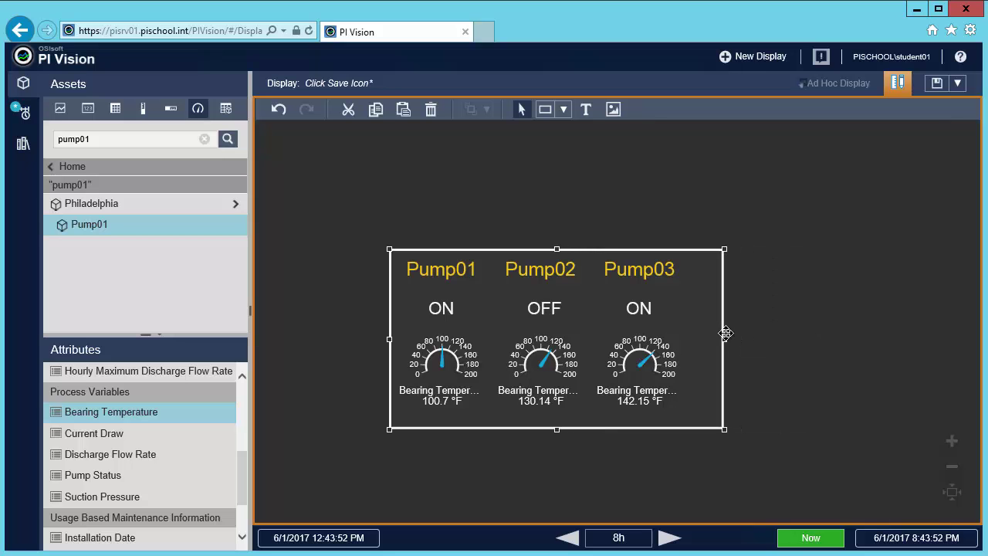
{"action": "left_click_drag", "start_coordinate": [603, 250], "coordinate": [459, 161]}
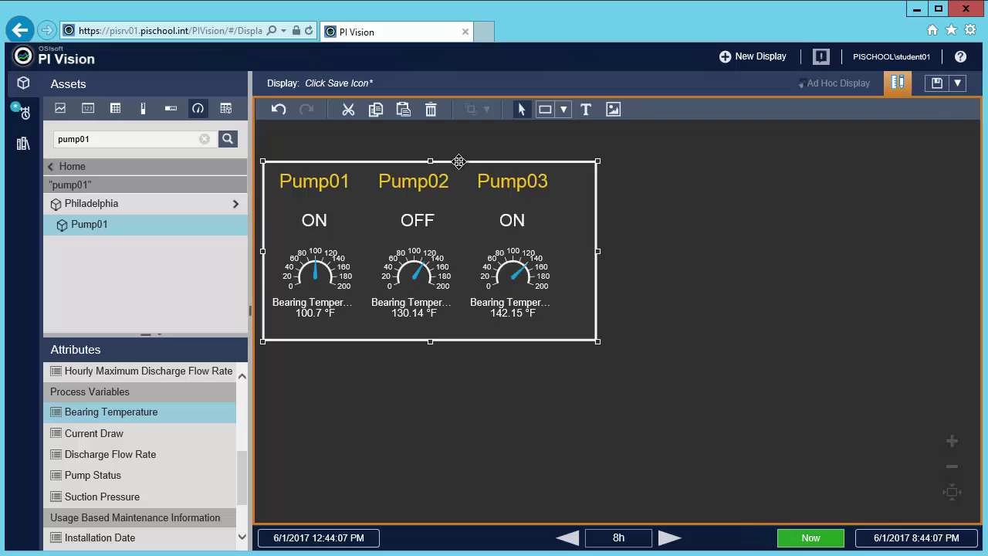
Step: Modify the collection template and draw a rectangle over the Pump01 items
{"action": "right_click", "coordinate": [460, 206]}
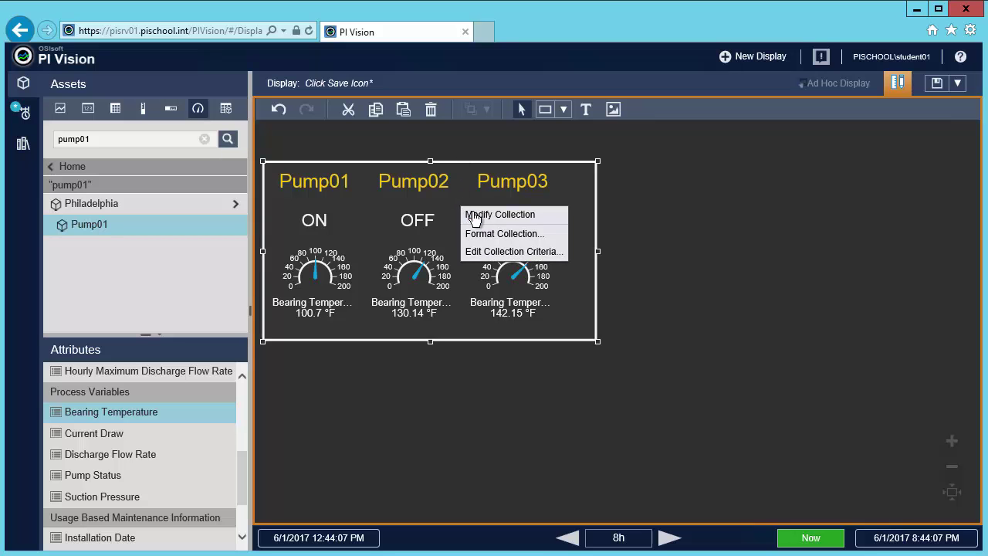
{"action": "left_click", "coordinate": [471, 210]}
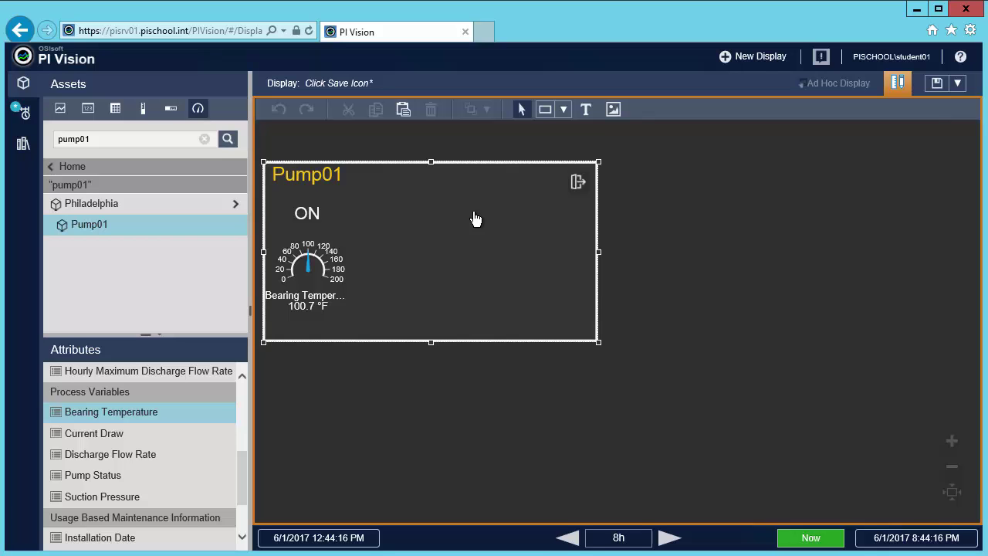
{"action": "left_click", "coordinate": [565, 109]}
{"action": "left_click", "coordinate": [561, 133]}
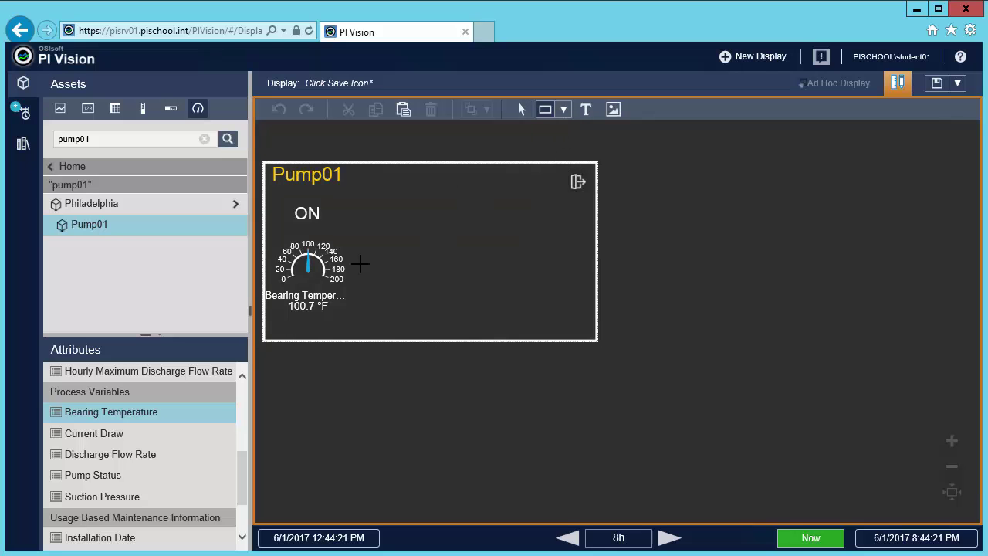
{"action": "left_click_drag", "start_coordinate": [349, 325], "coordinate": [267, 170]}
Step: Send the rectangle behind the name, status and gauge, and open its Format Shape options
{"action": "left_click", "coordinate": [487, 113]}
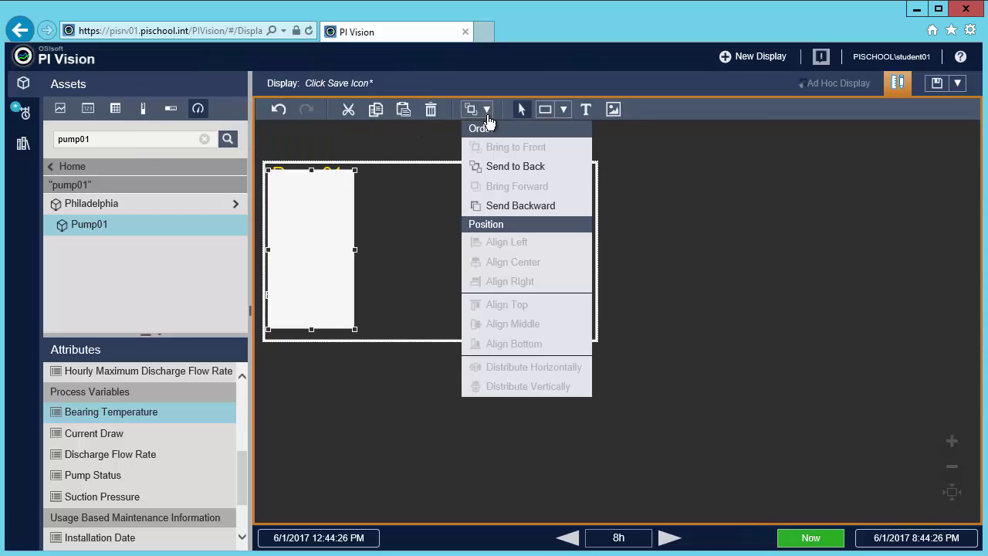
{"action": "left_click", "coordinate": [498, 167]}
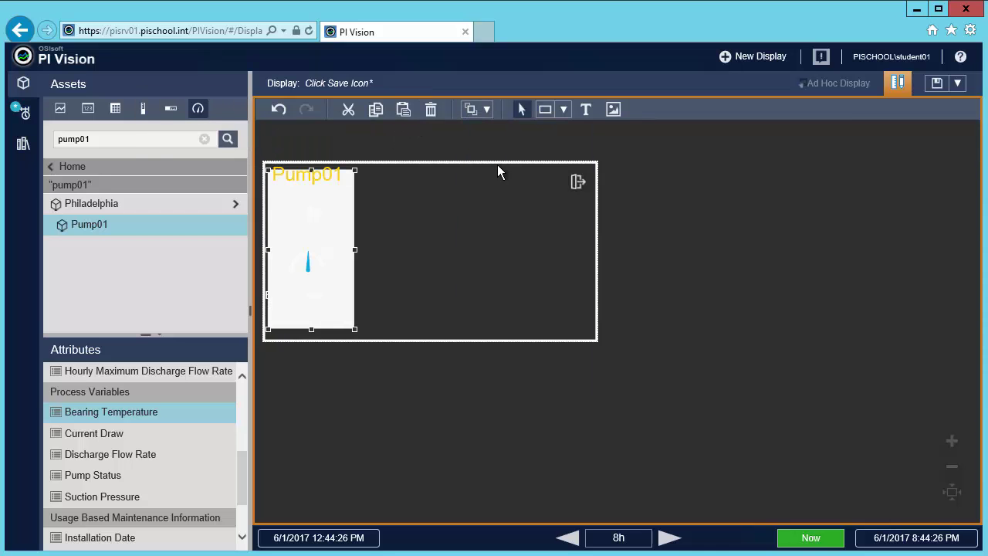
{"action": "left_click", "coordinate": [338, 234]}
{"action": "right_click", "coordinate": [338, 235]}
{"action": "left_click", "coordinate": [337, 209]}
{"action": "right_click", "coordinate": [337, 209]}
{"action": "left_click", "coordinate": [363, 218]}
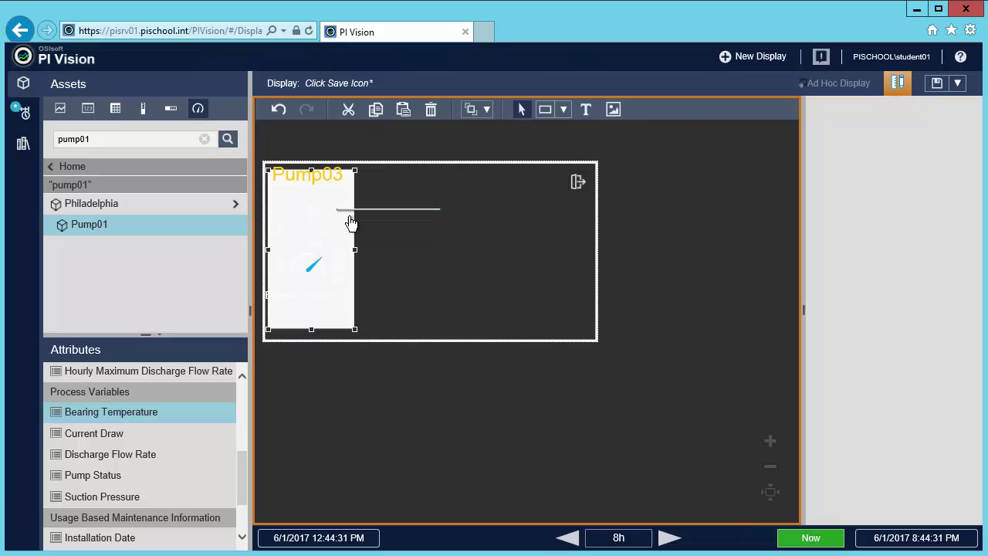
Step: Fill the card rectangle dark grey and remove its border colour
{"action": "left_click", "coordinate": [915, 132]}
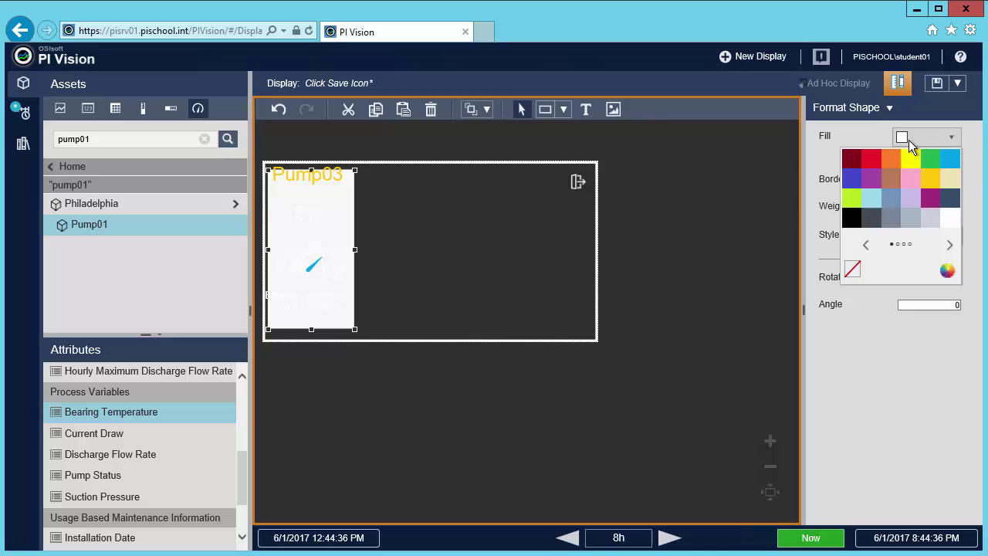
{"action": "left_click", "coordinate": [871, 218]}
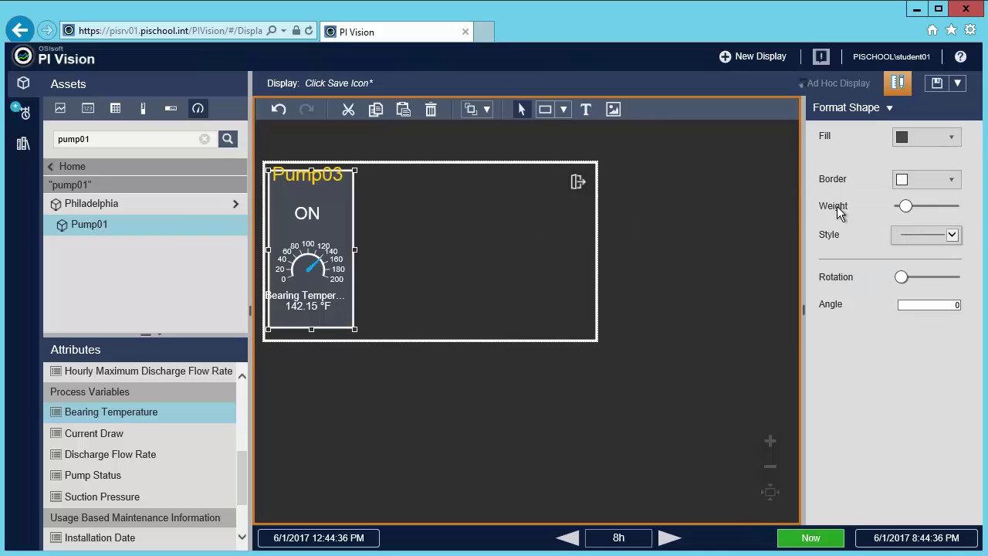
{"action": "left_click", "coordinate": [909, 180]}
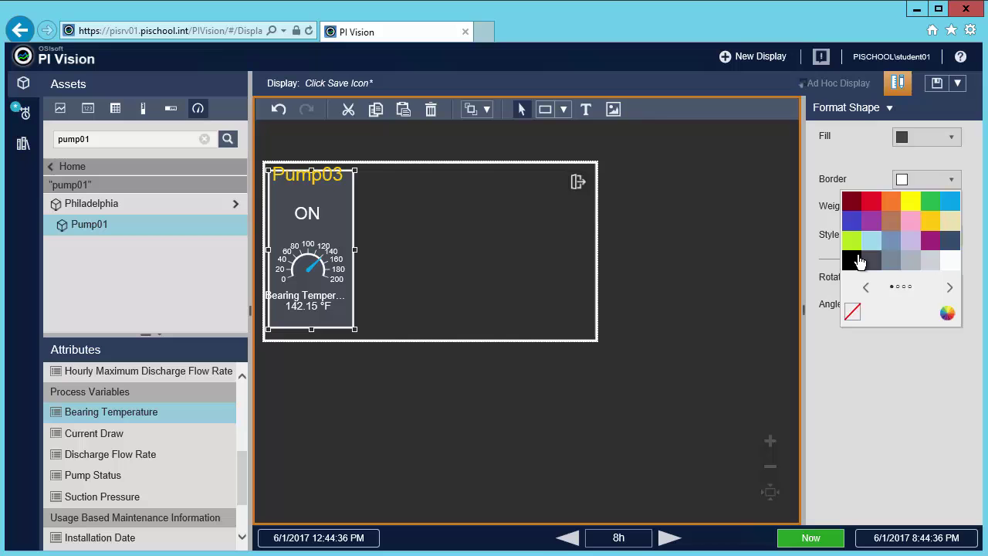
{"action": "left_click", "coordinate": [852, 314]}
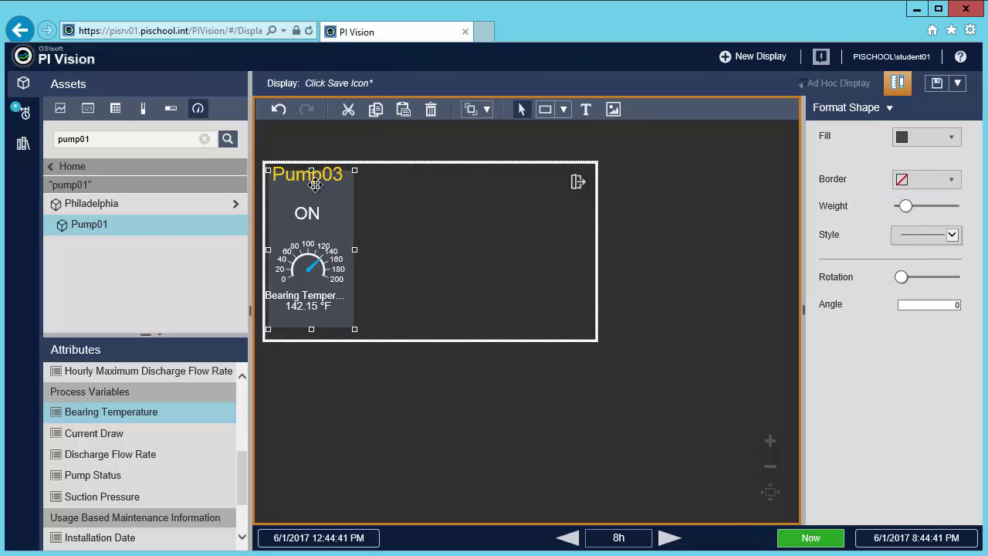
Step: Nudge the Pump03 name label down and exit symbol edit mode
{"action": "left_click_drag", "start_coordinate": [315, 180], "coordinate": [309, 192]}
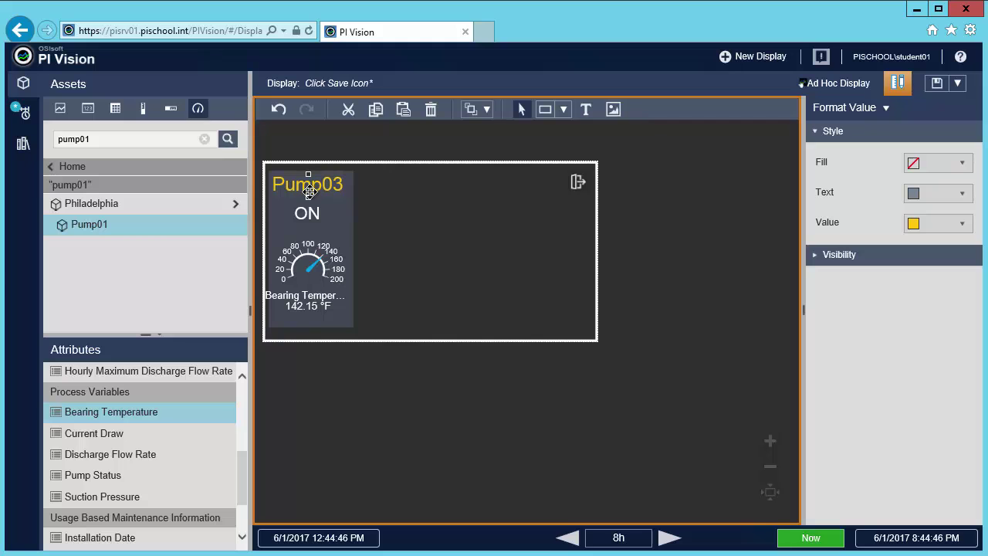
{"action": "left_click", "coordinate": [308, 214]}
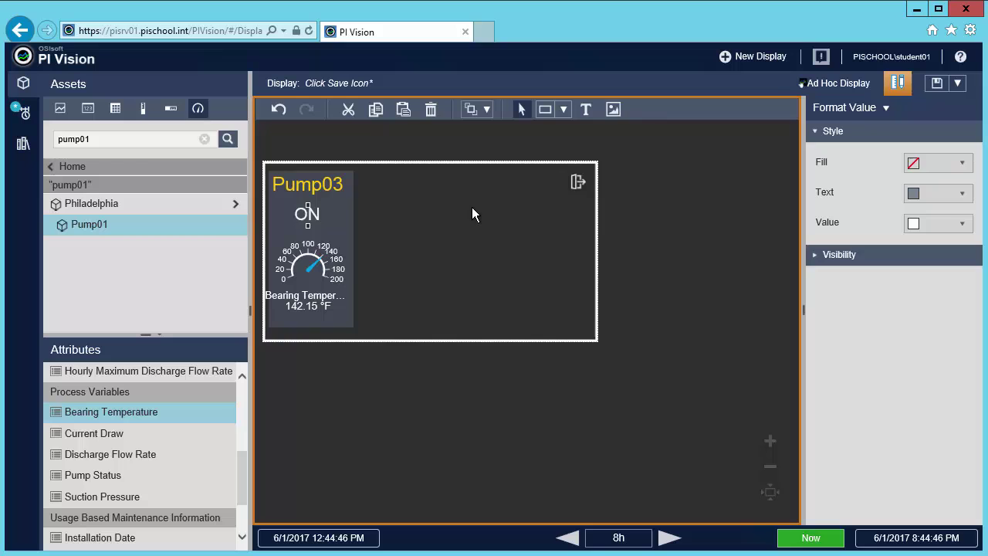
{"action": "left_click", "coordinate": [579, 185]}
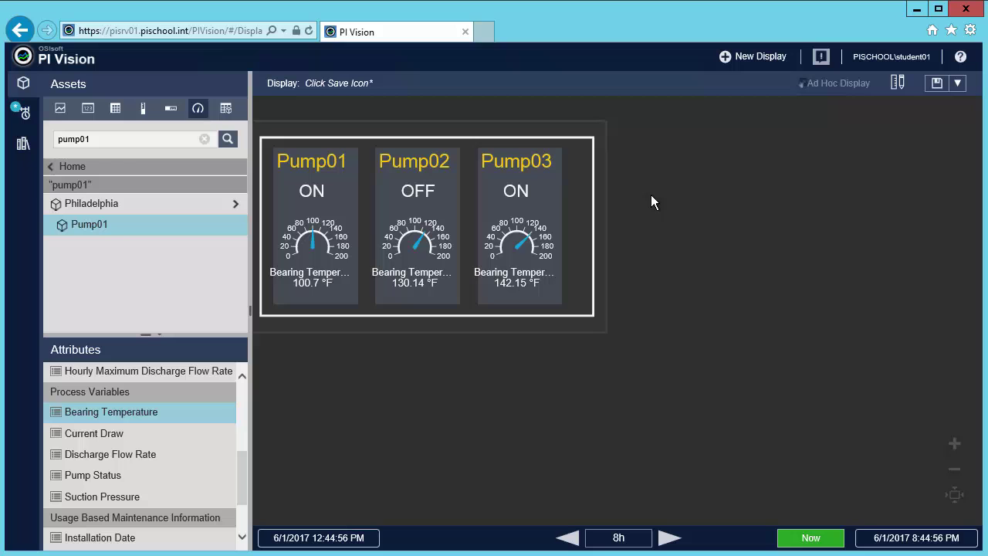
Step: In edit mode, add a 'Pump Stations' text label above the pump cards
{"action": "left_click", "coordinate": [898, 84]}
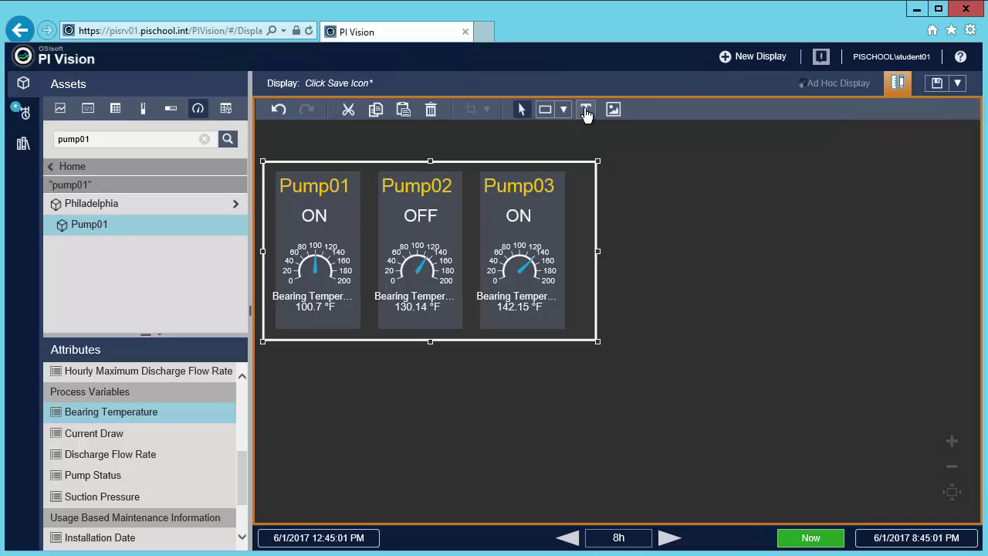
{"action": "left_click", "coordinate": [581, 112]}
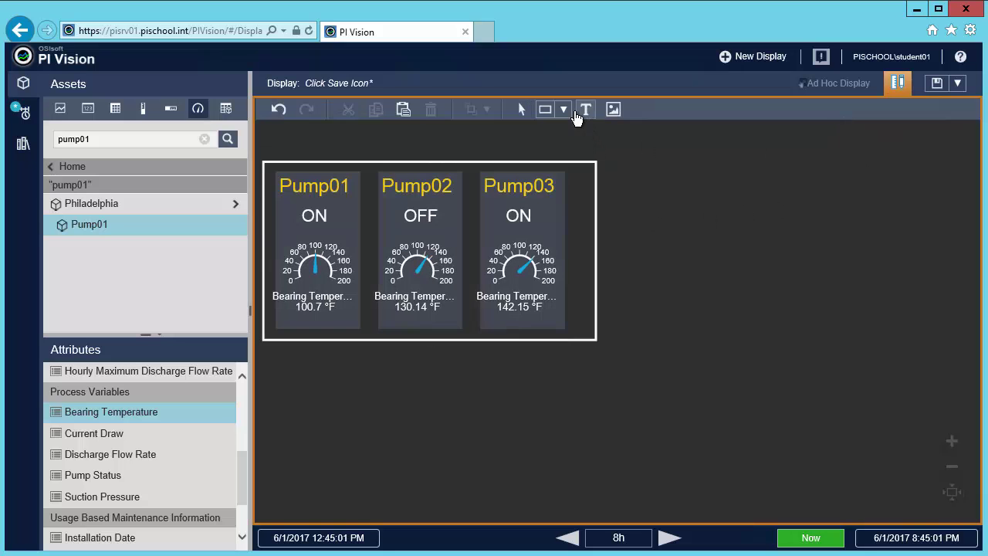
{"action": "left_click", "coordinate": [271, 131]}
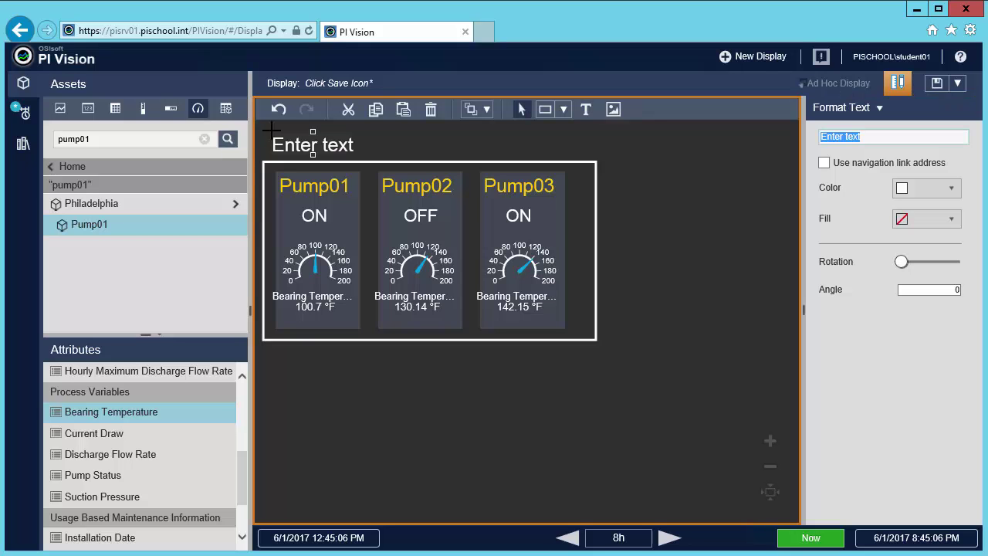
{"action": "type", "text": "Pum"}
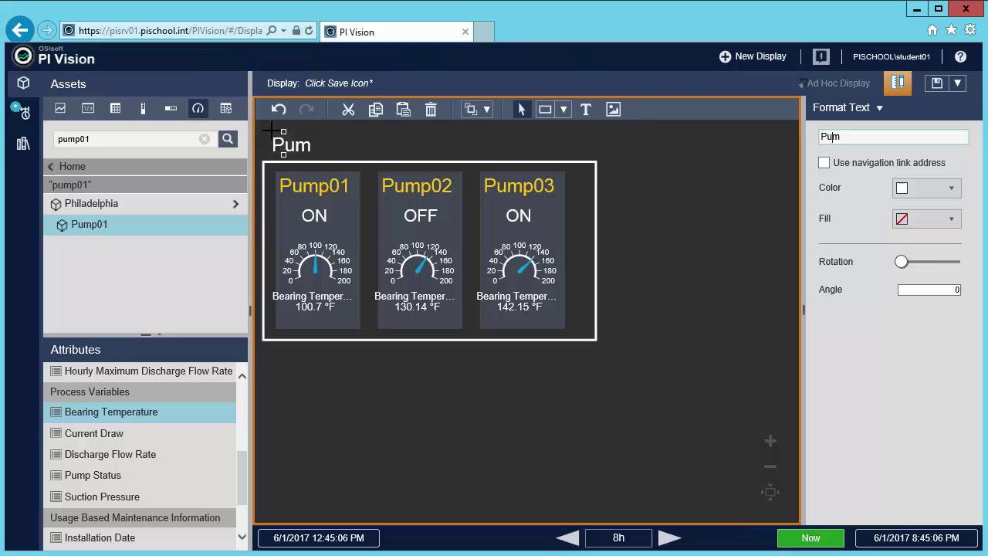
{"action": "type", "text": "p Stations"}
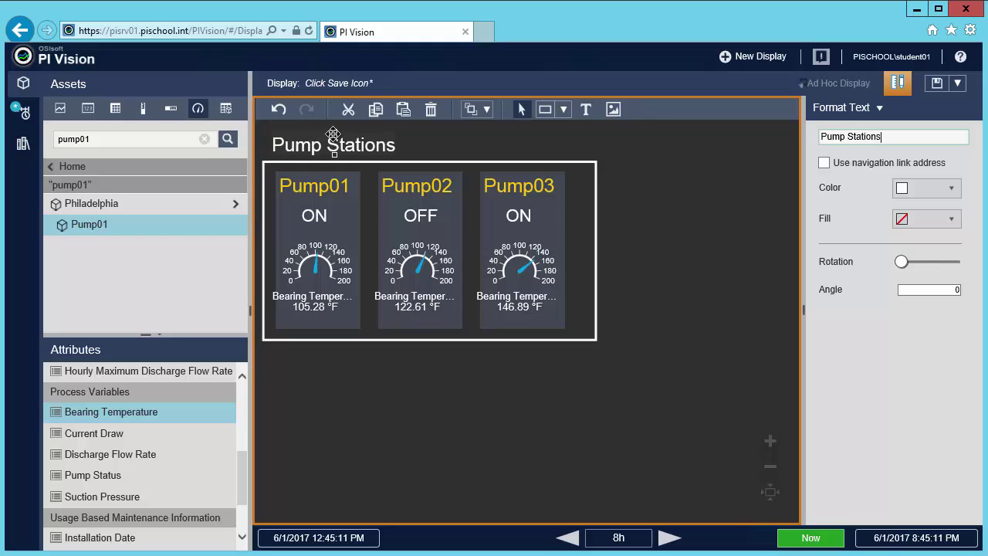
Step: Enlarge the Pump Stations title and shift the pump collection down beneath it
{"action": "left_click_drag", "start_coordinate": [335, 131], "coordinate": [310, 141]}
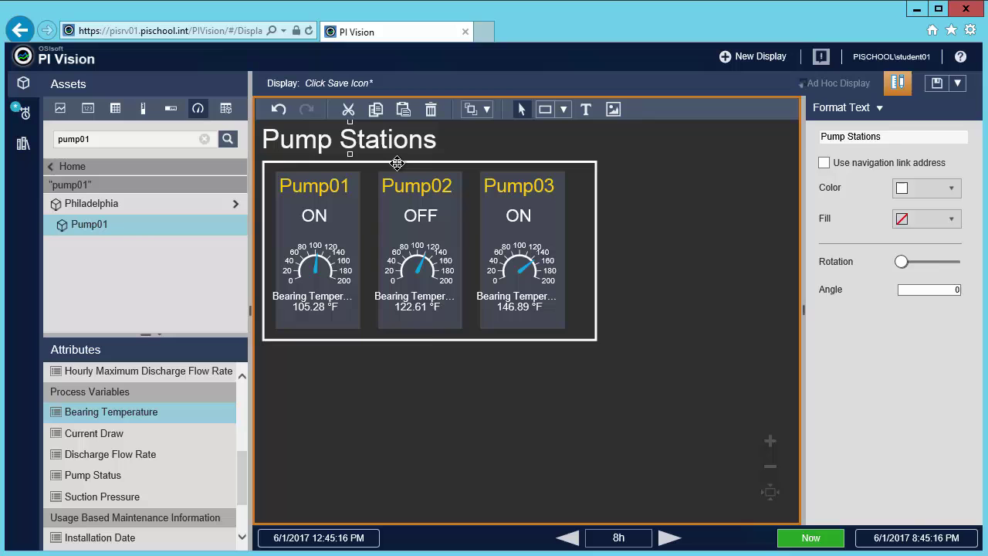
{"action": "left_click_drag", "start_coordinate": [397, 163], "coordinate": [397, 189]}
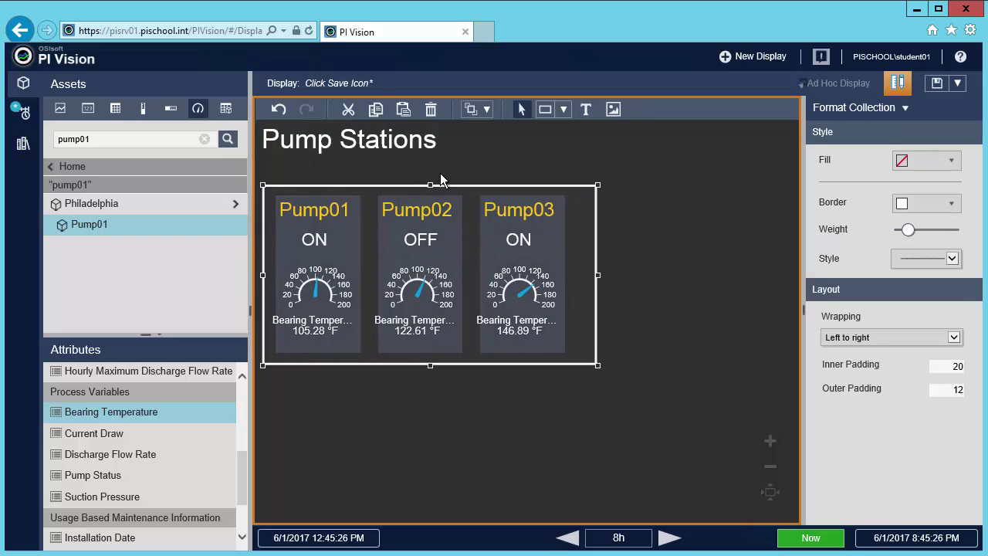
Step: Add a yellow 'Philadelphia' text label just above the pump cards
{"action": "left_click", "coordinate": [587, 111]}
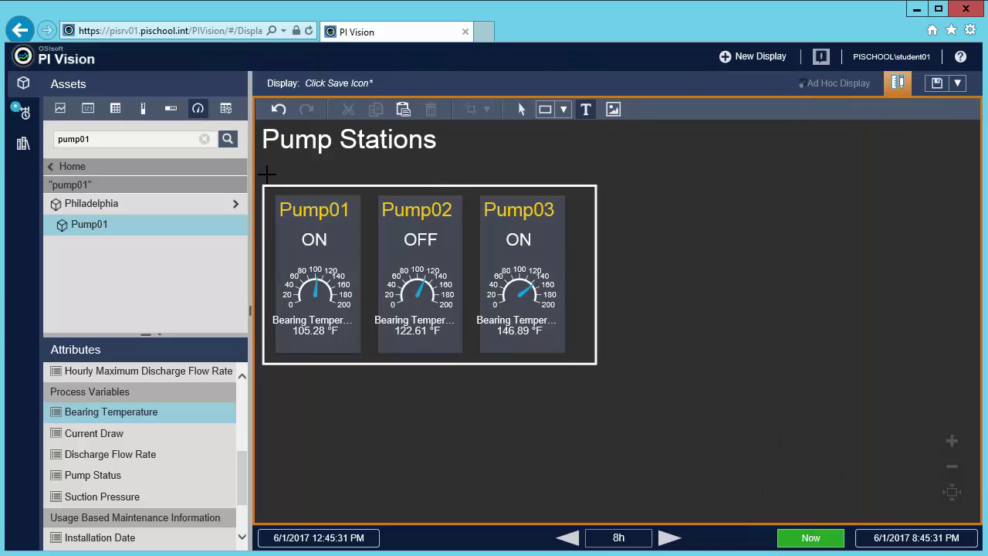
{"action": "left_click", "coordinate": [267, 175]}
{"action": "type", "text": "Philadelphia"}
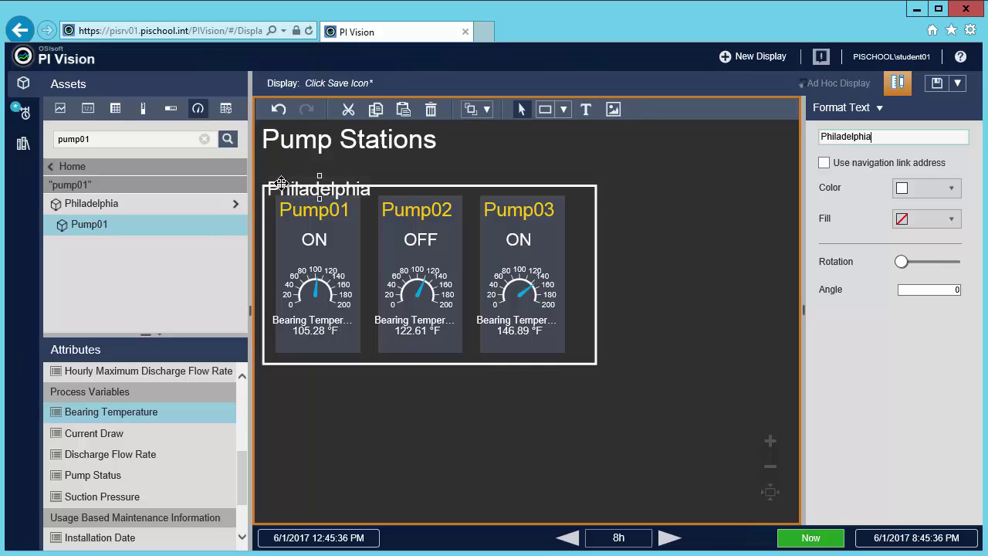
{"action": "left_click_drag", "start_coordinate": [276, 189], "coordinate": [277, 173]}
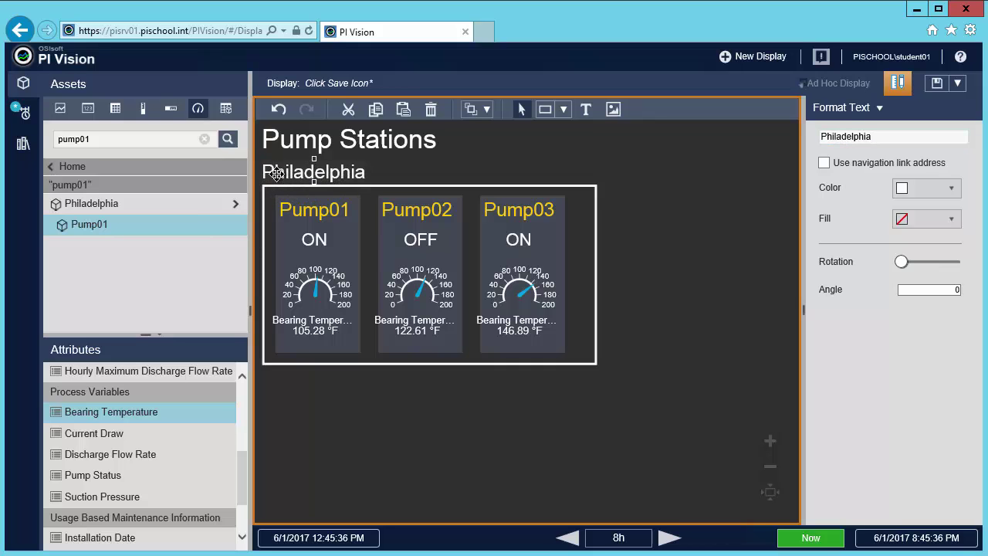
{"action": "left_click", "coordinate": [926, 188]}
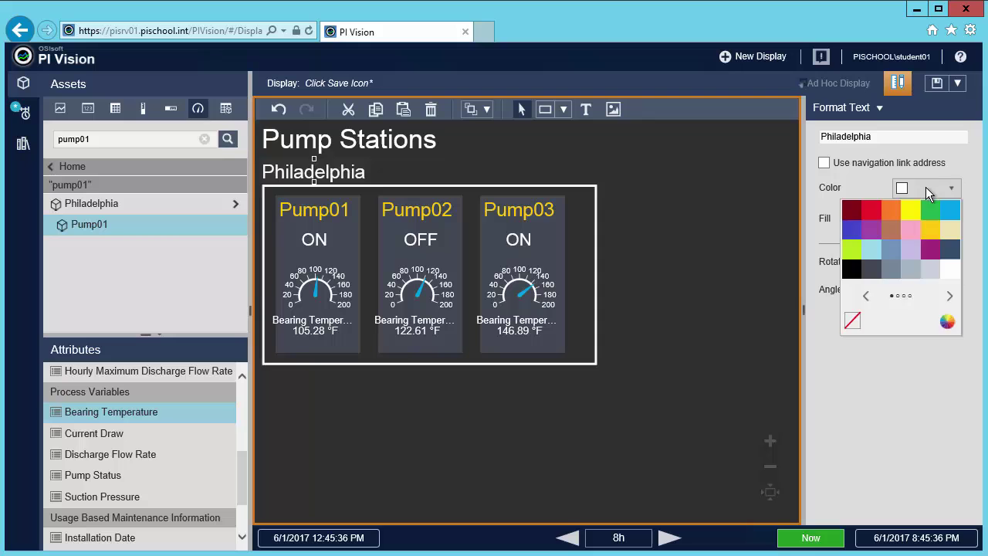
{"action": "left_click", "coordinate": [931, 230]}
{"action": "left_click", "coordinate": [700, 184]}
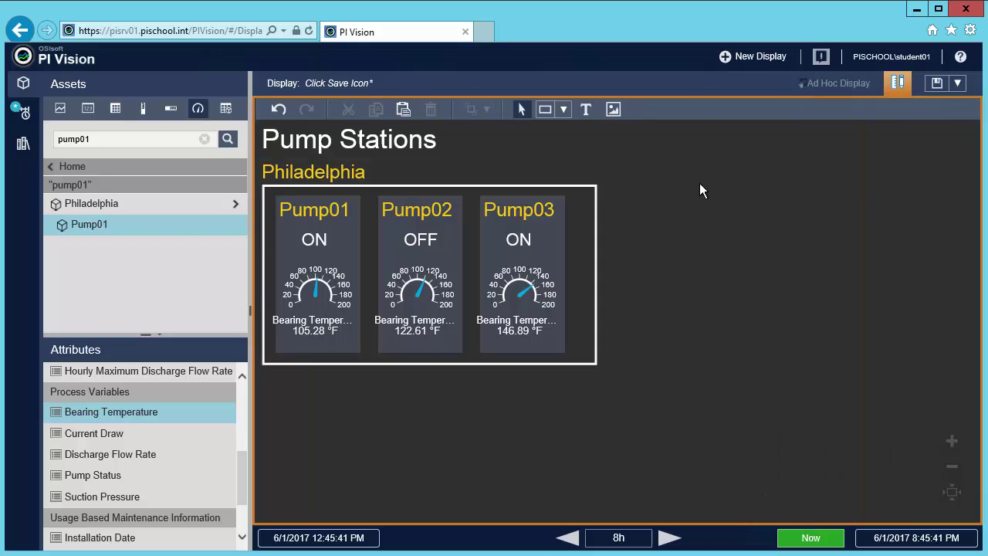
Step: Draw an image area over the pump cards extending below them
{"action": "left_click", "coordinate": [614, 110]}
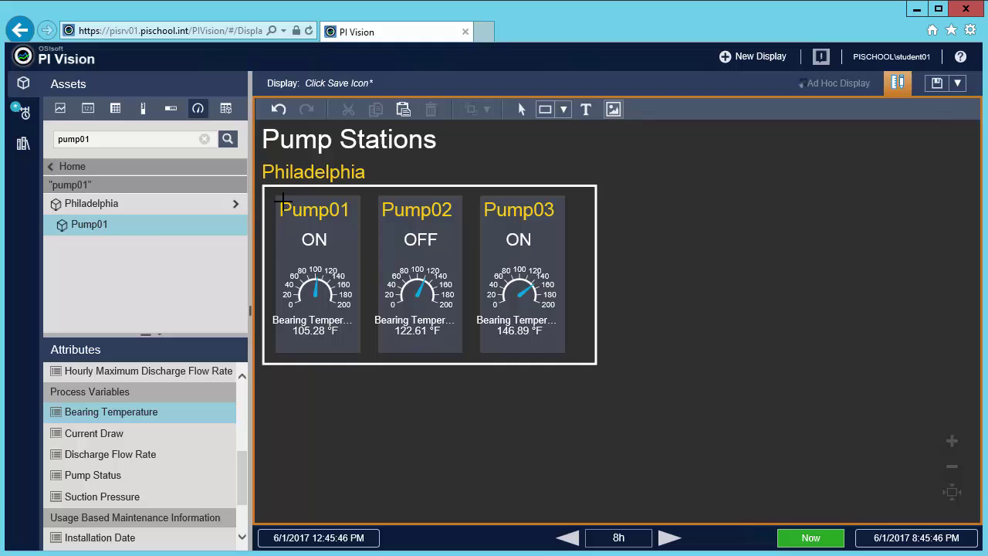
{"action": "left_click_drag", "start_coordinate": [313, 369], "coordinate": [461, 468]}
{"action": "left_click_drag", "start_coordinate": [574, 474], "coordinate": [594, 473]}
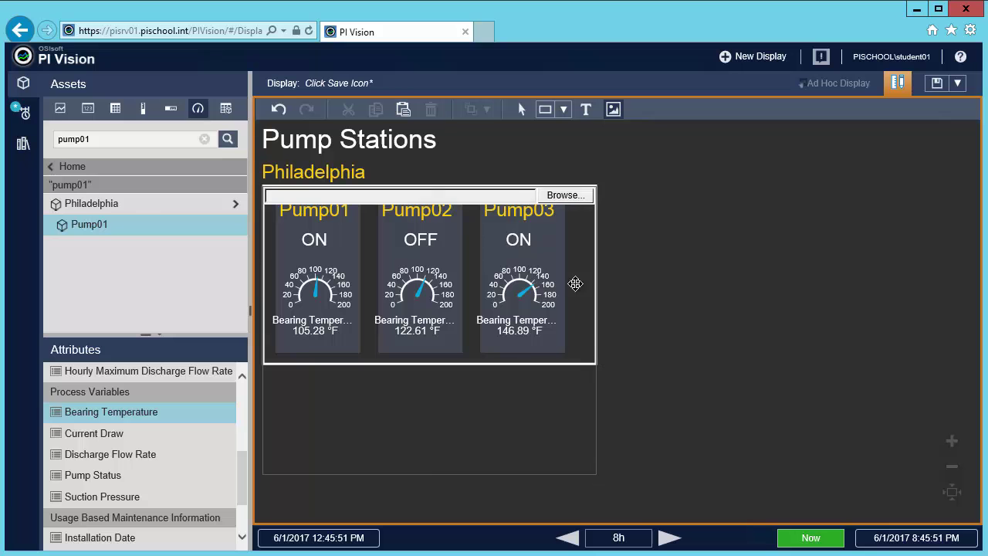
Step: Load the Pump Station picture into it and send it to the back
{"action": "left_click", "coordinate": [567, 195]}
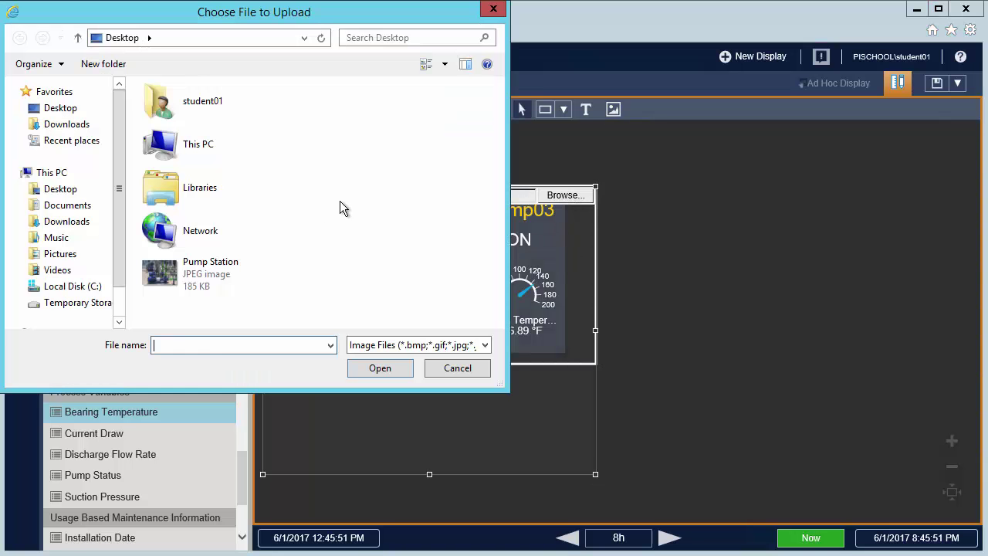
{"action": "left_click", "coordinate": [229, 273]}
{"action": "left_click", "coordinate": [378, 368]}
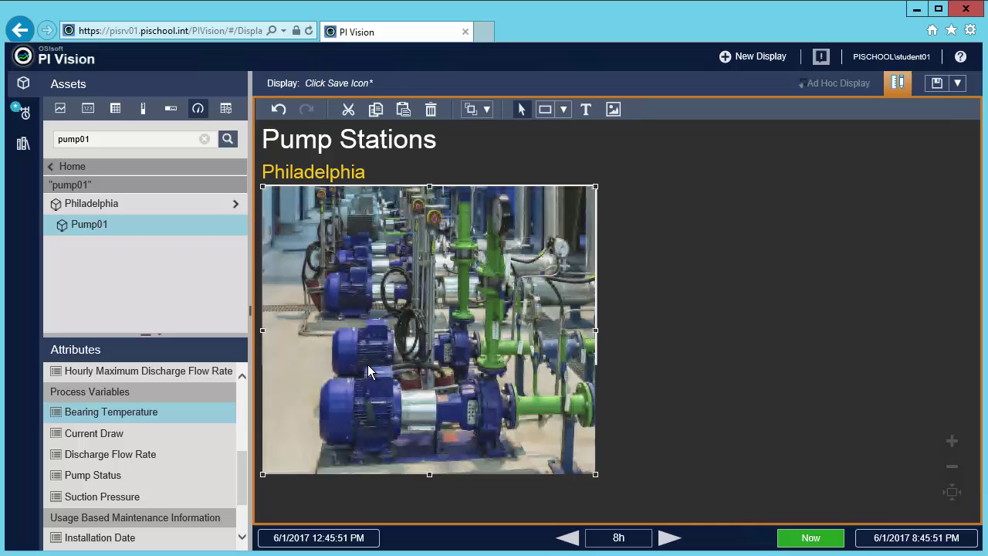
{"action": "left_click", "coordinate": [486, 111]}
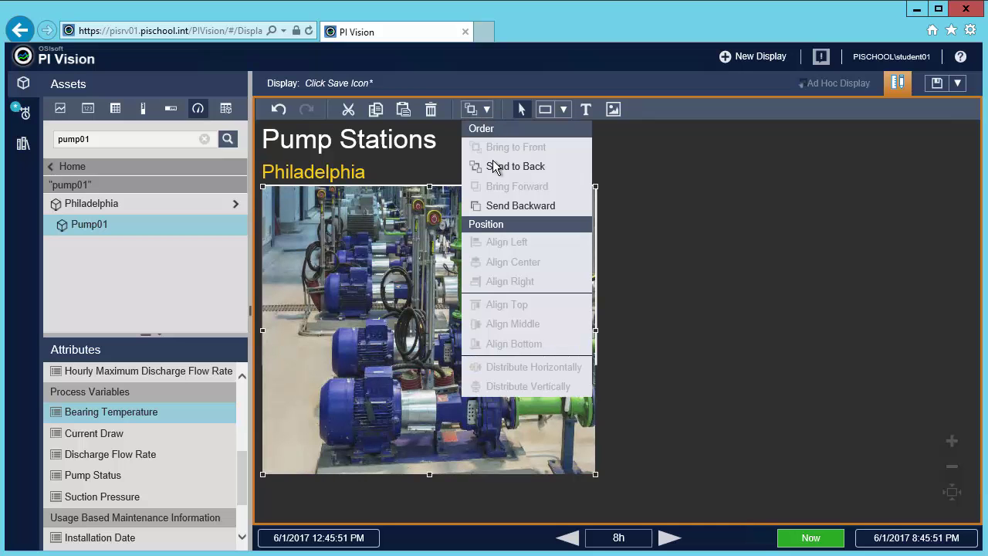
{"action": "left_click", "coordinate": [495, 170]}
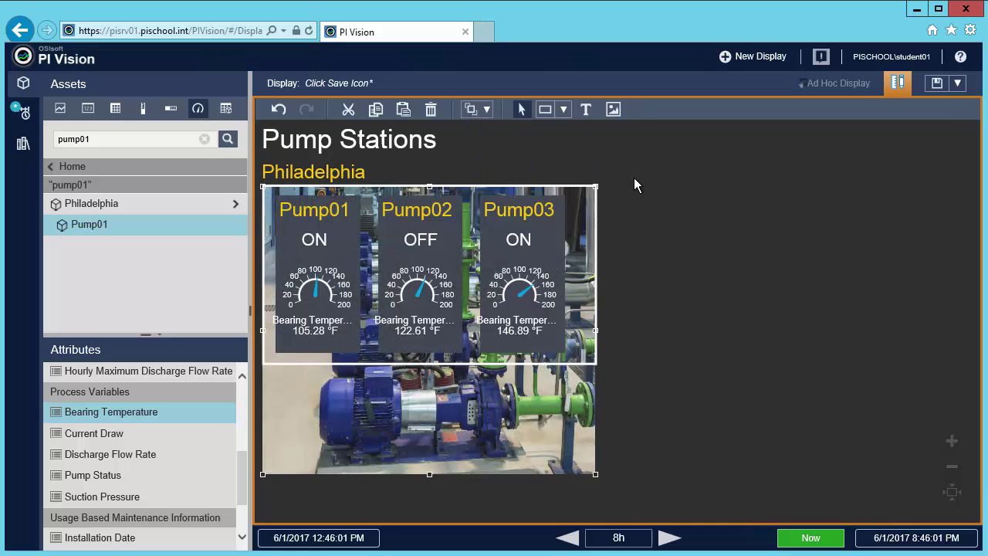